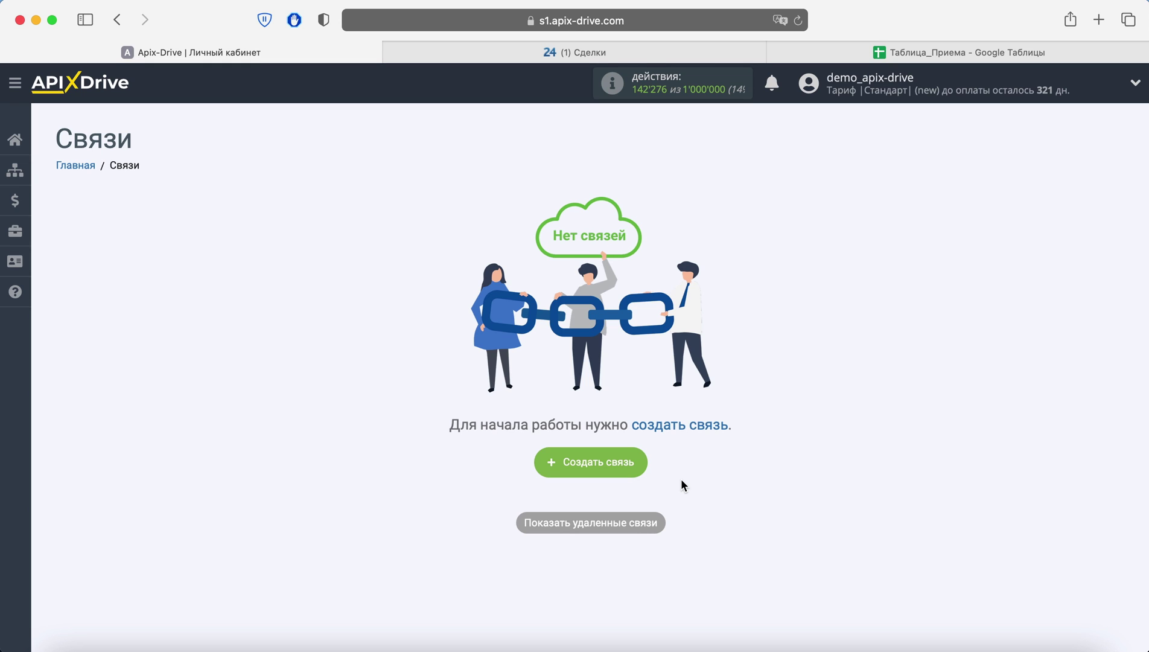
Step: Create a new connection with Битрикс24 as the data source system
left_click(645, 464)
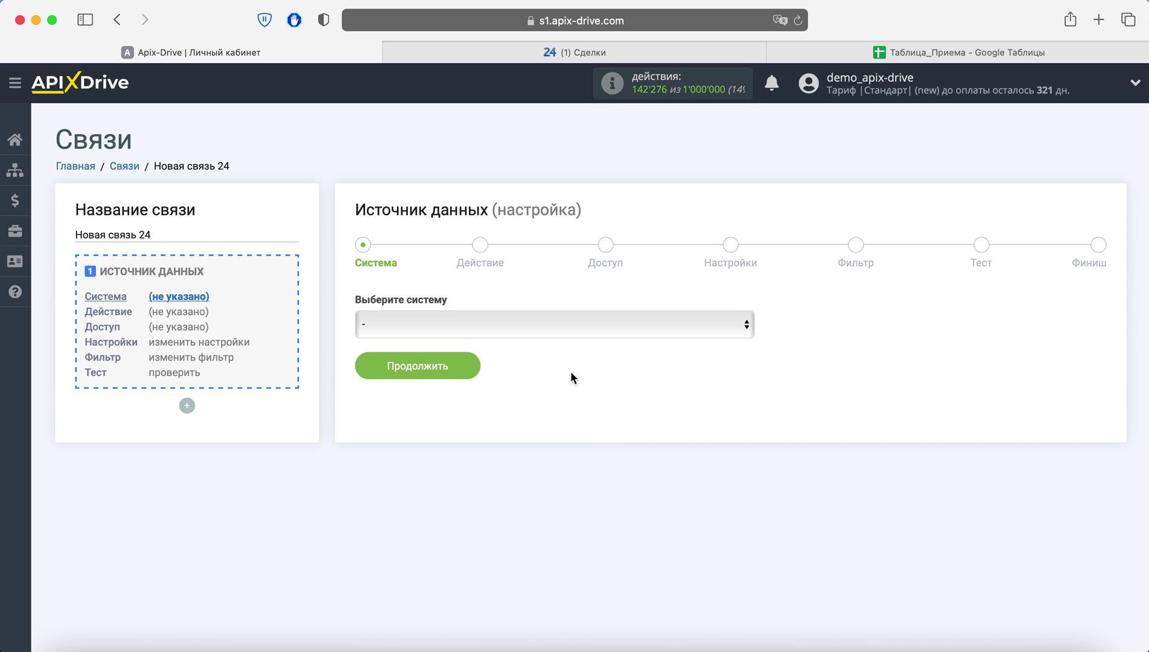
left_click(569, 326)
scroll(564, 441, "down", 5)
scroll(565, 442, "down", 5)
scroll(564, 442, "down", 5)
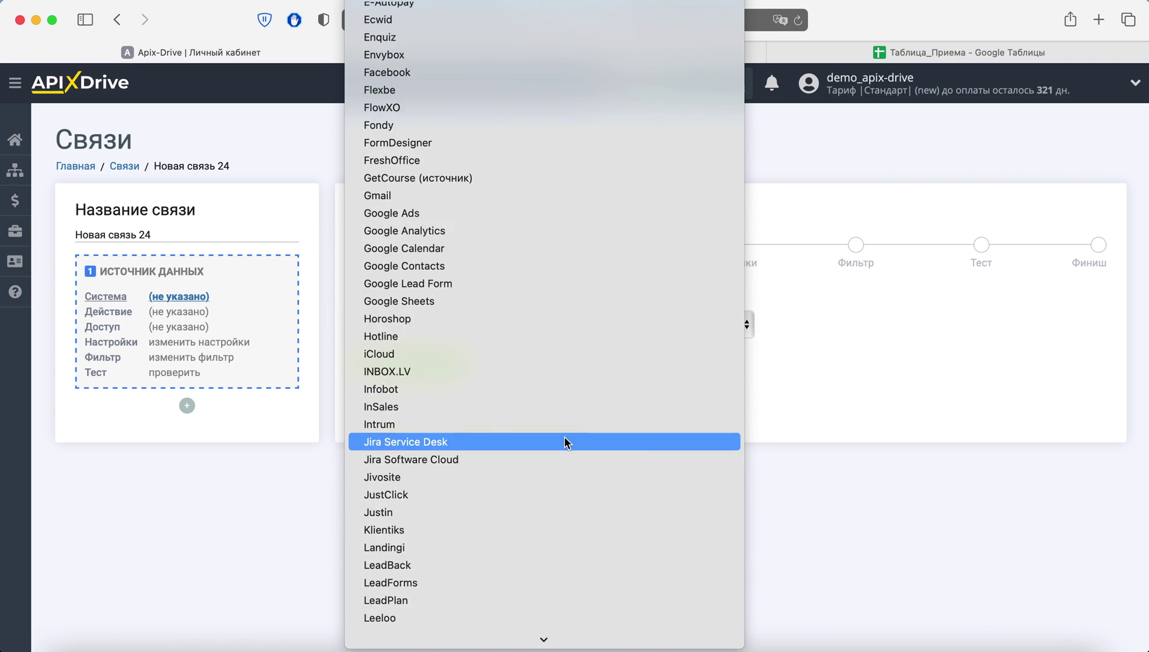
scroll(565, 442, "down", 5)
scroll(565, 443, "down", 3)
scroll(565, 442, "down", 5)
scroll(565, 442, "down", 5)
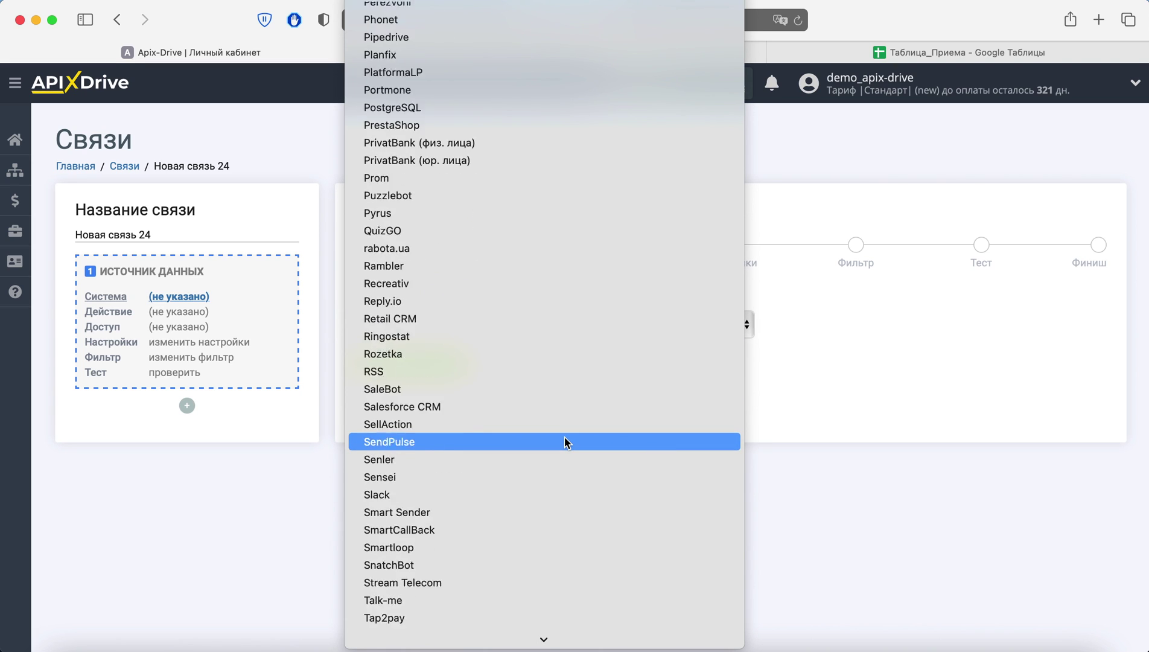
scroll(565, 442, "down", 3)
scroll(565, 442, "down", 5)
scroll(565, 442, "down", 3)
scroll(565, 437, "down", 2)
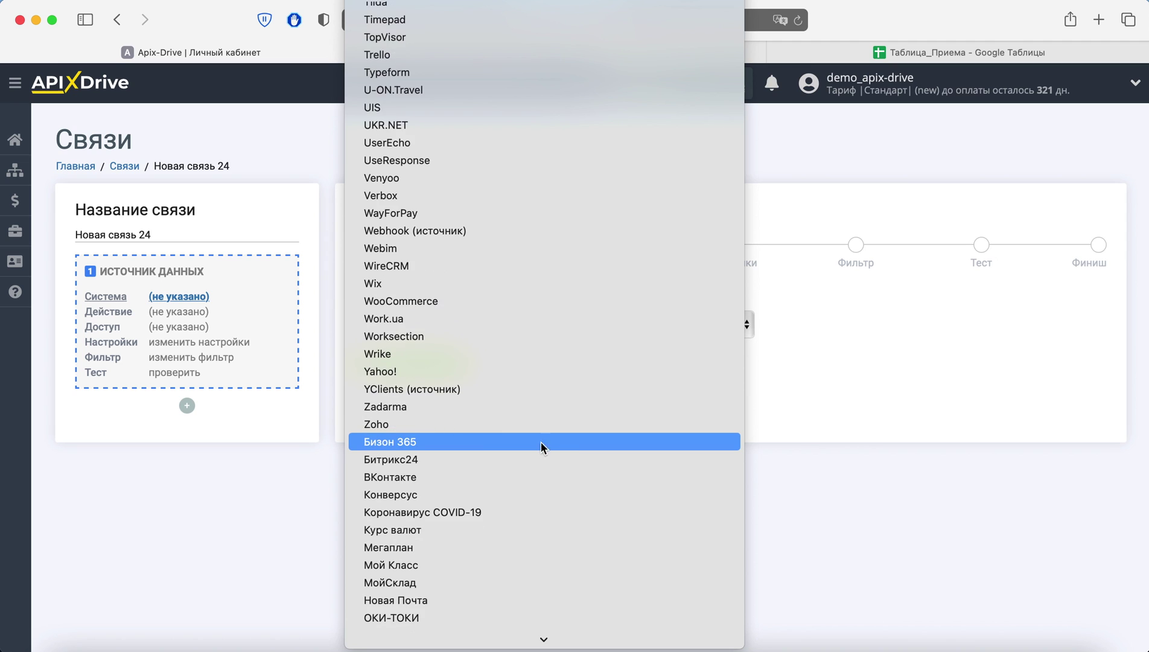
left_click(510, 457)
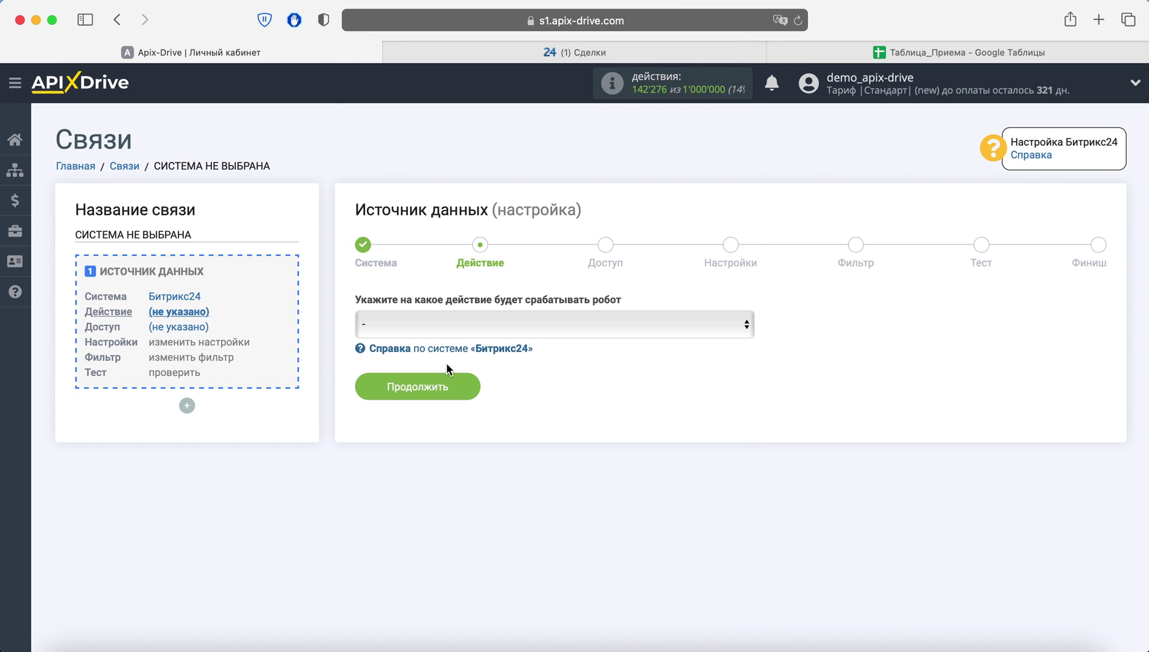
Step: Set the source action to 'Загрузить СДЕЛКИ по статусу (новые)' and continue to access
left_click(570, 333)
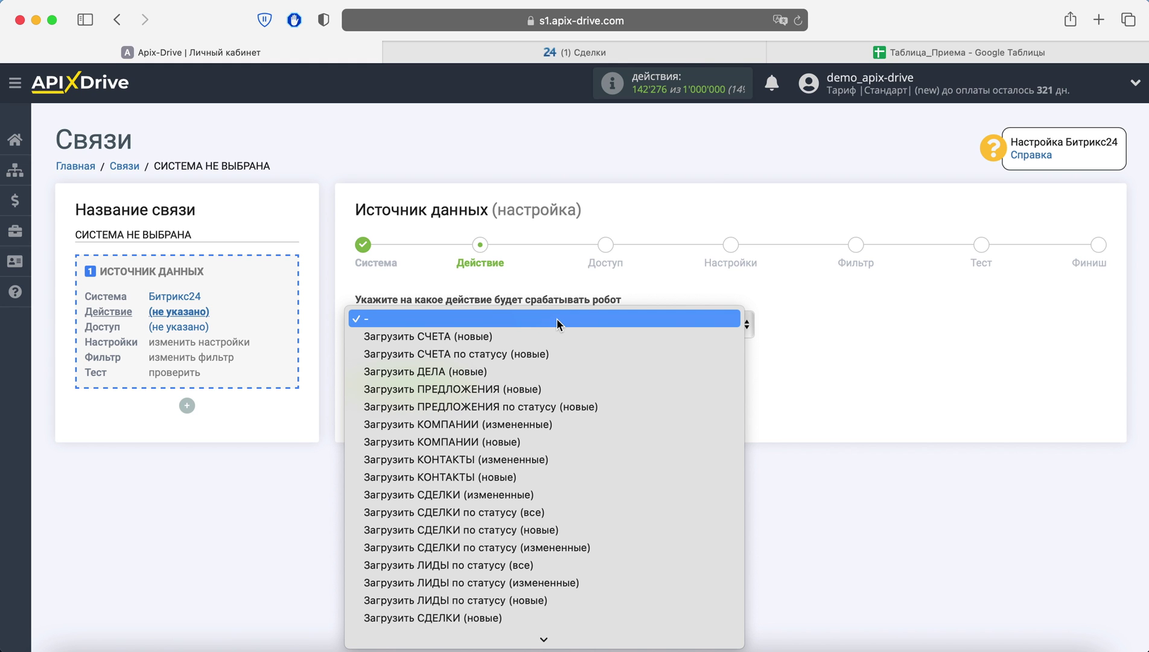
left_click(576, 529)
left_click(465, 386)
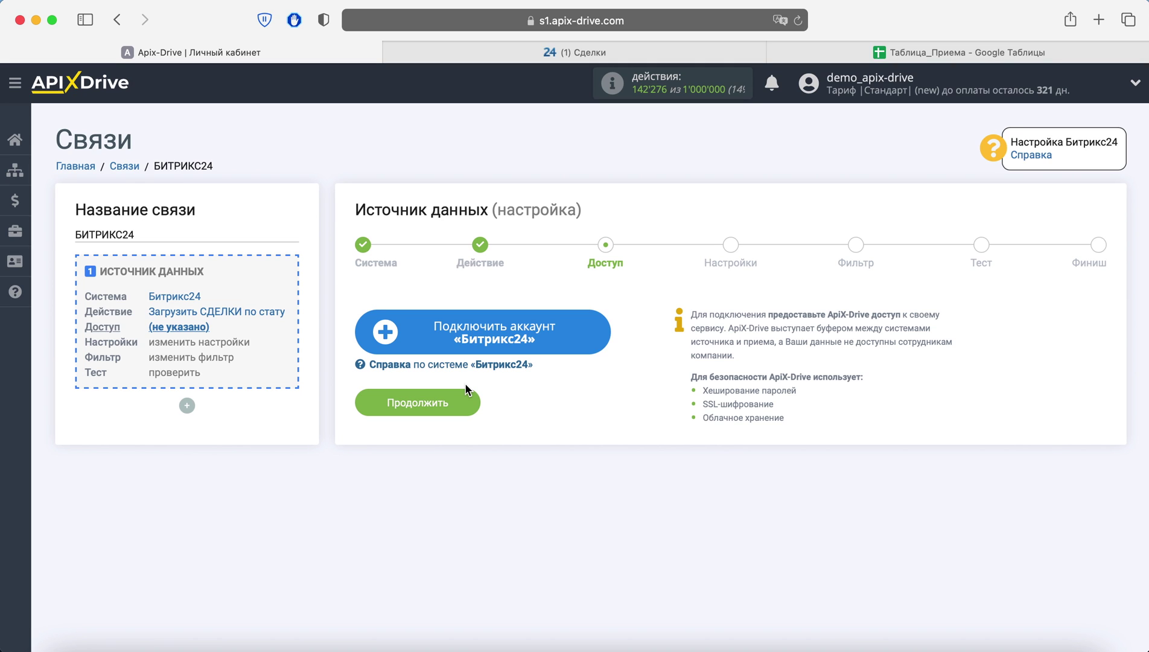
Step: Begin connecting a Bitrix24 account with cloud installation and Украина as the registration country
left_click(433, 343)
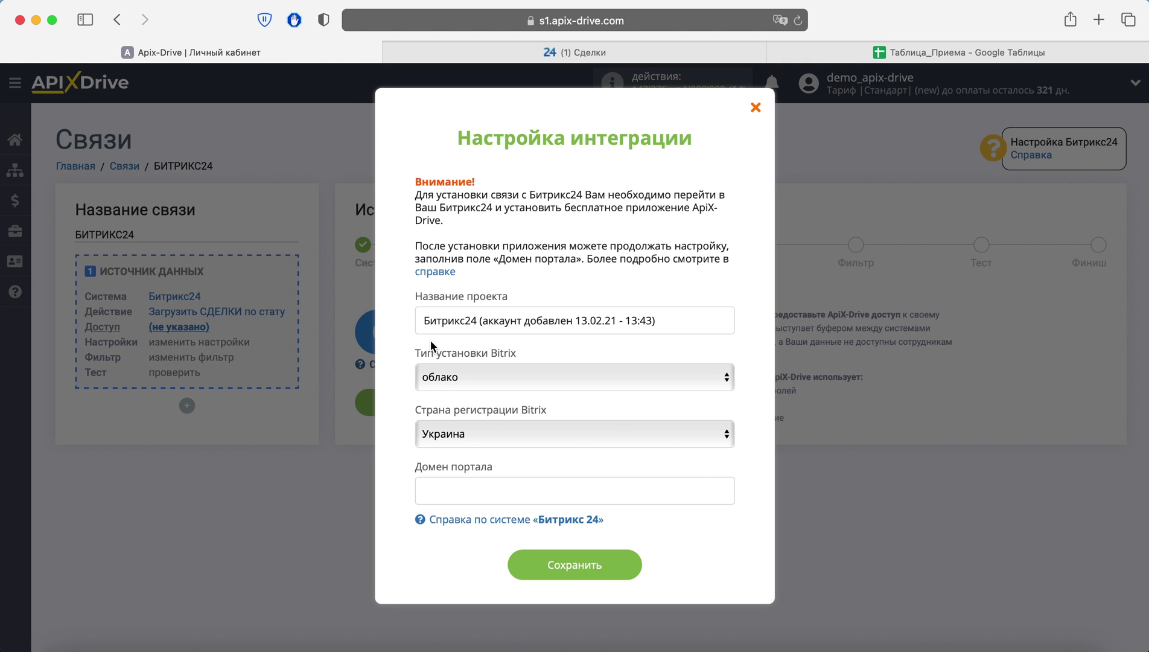
left_click(462, 377)
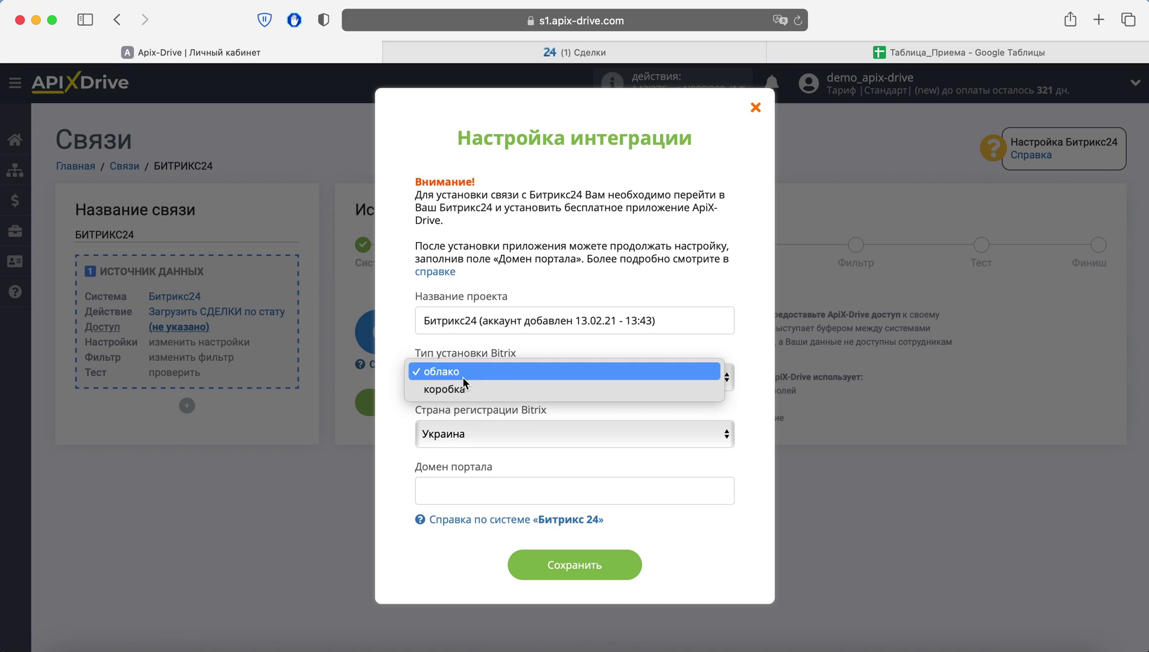
left_click(462, 344)
left_click(472, 432)
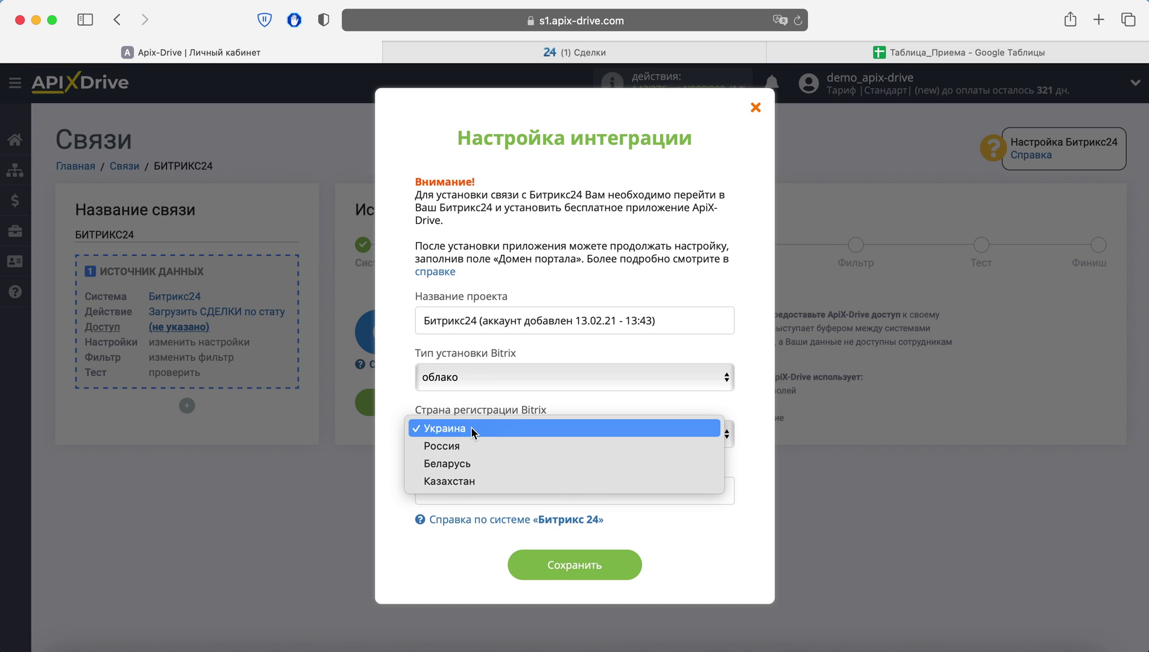
left_click(470, 427)
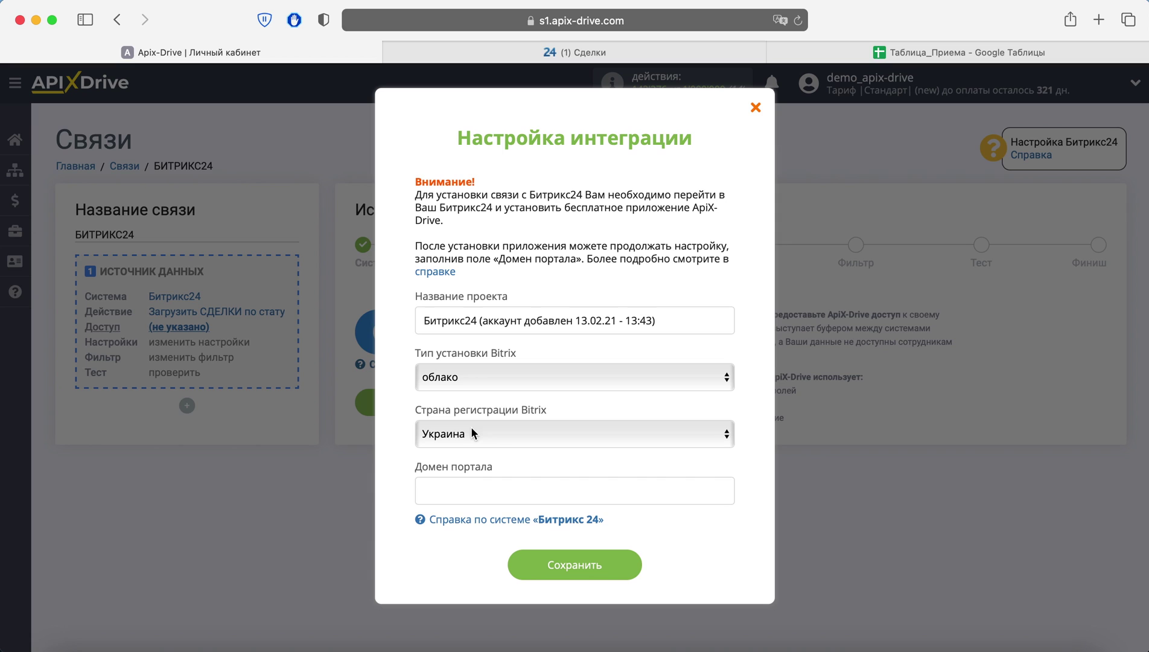
left_click(462, 486)
left_click(581, 53)
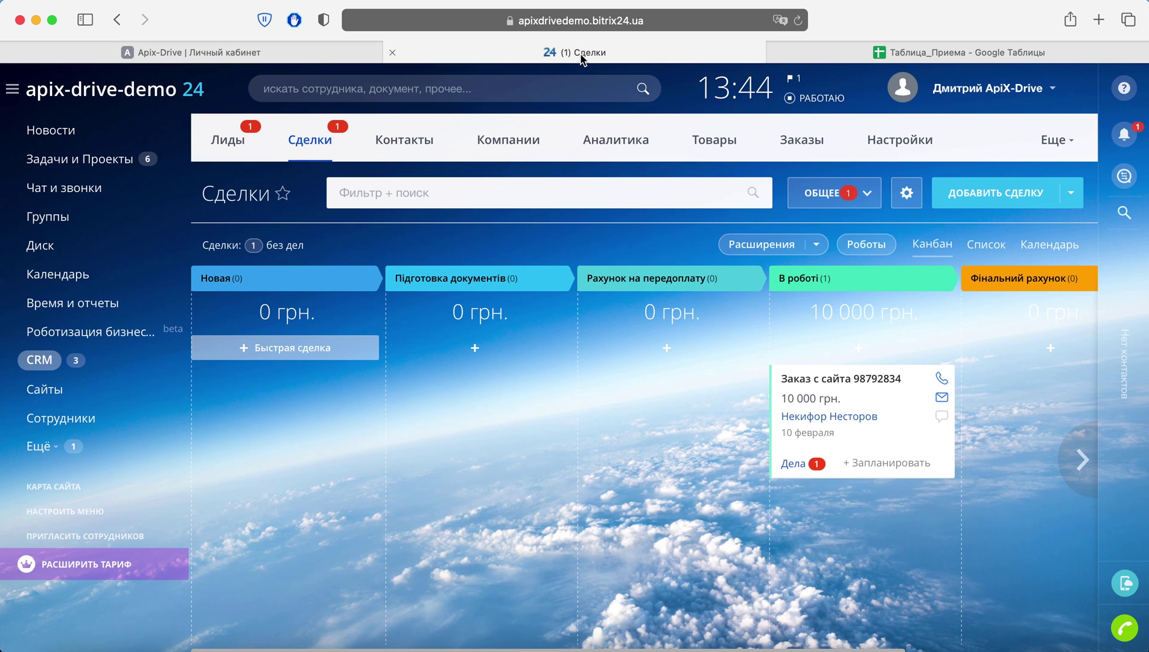
Step: Find the ApiX-Drive app by searching 'apix-drive' in the Bitrix24 applications catalog
left_click(41, 447)
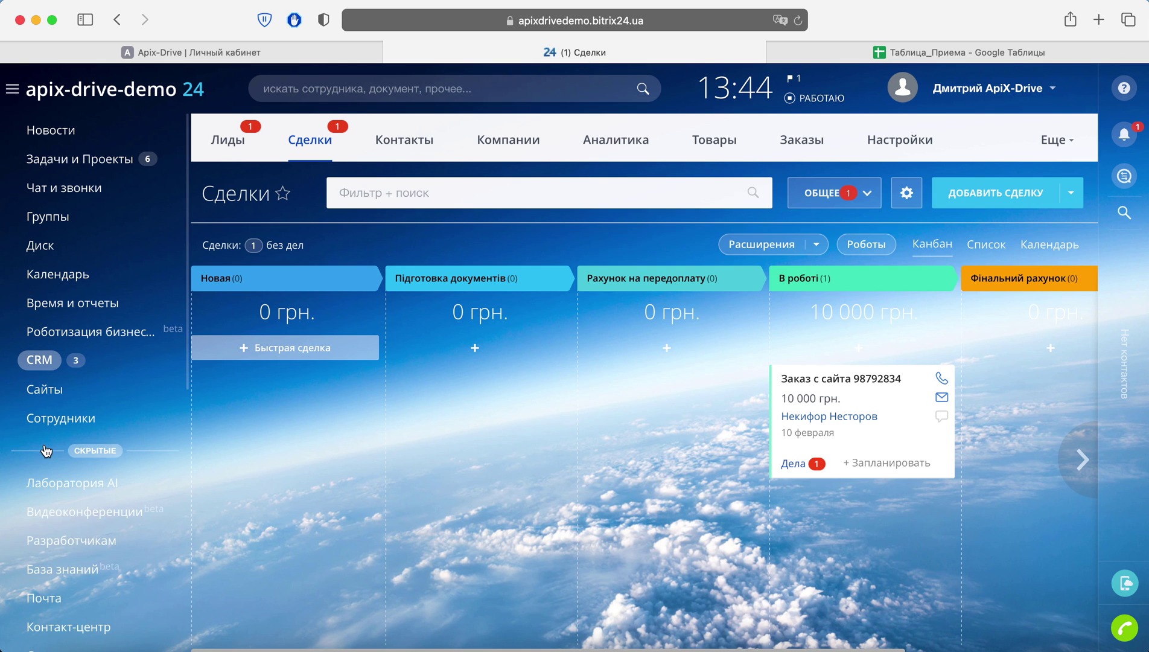
scroll(46, 450, "down", 5)
scroll(48, 453, "down", 4)
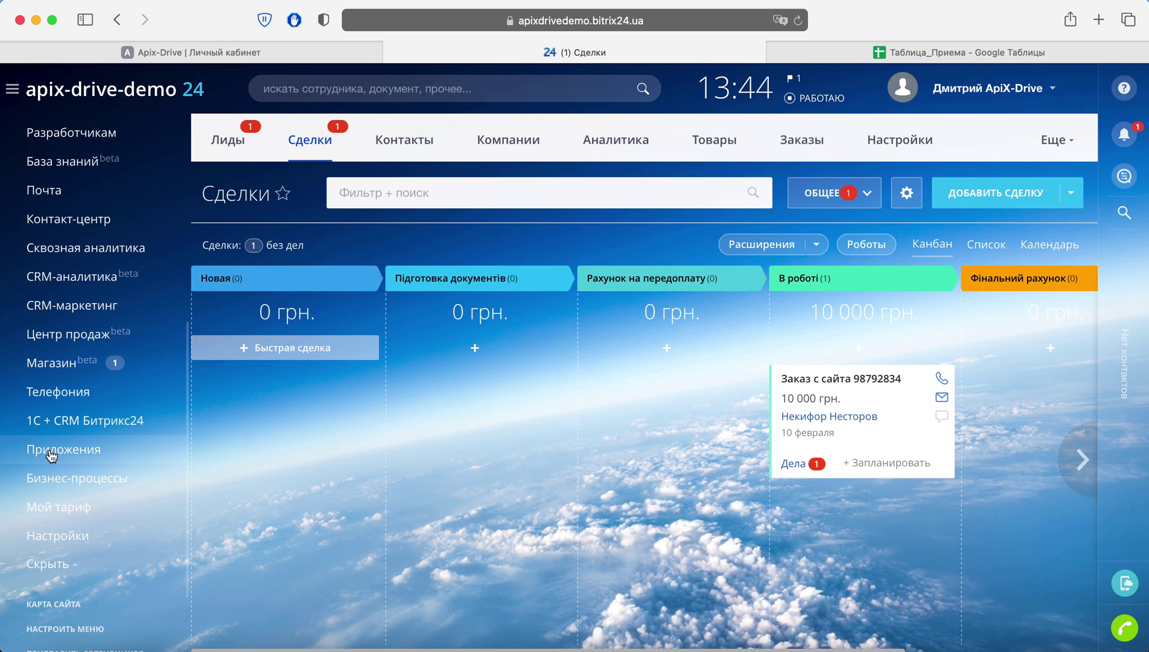
left_click(51, 450)
type("apix")
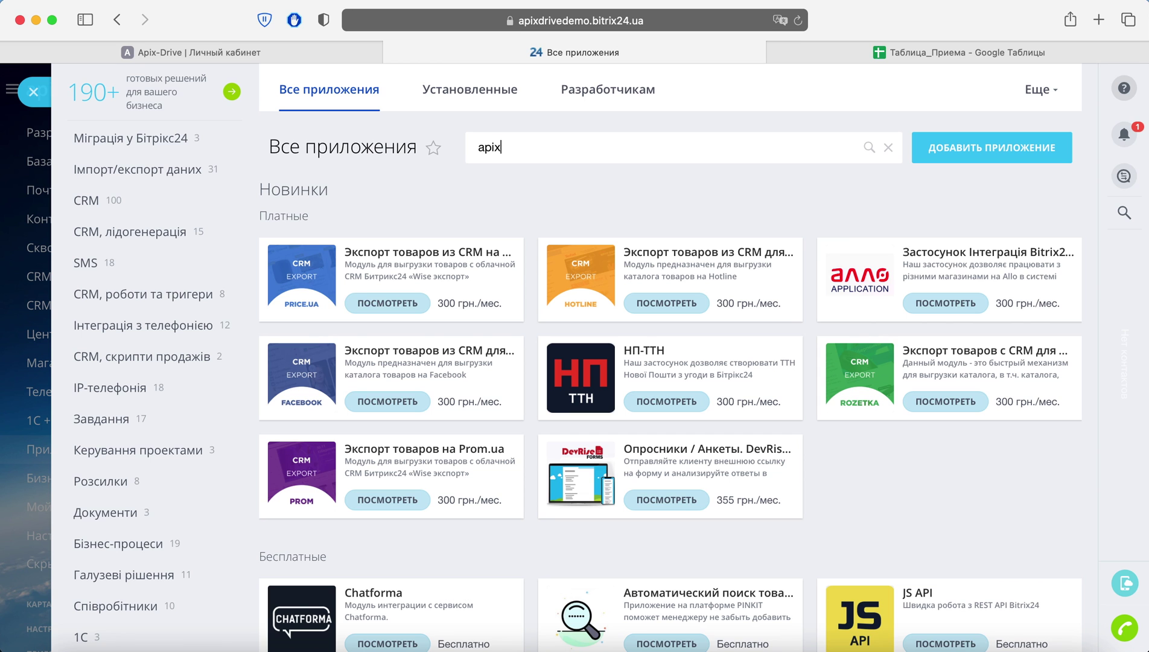
type("-drive")
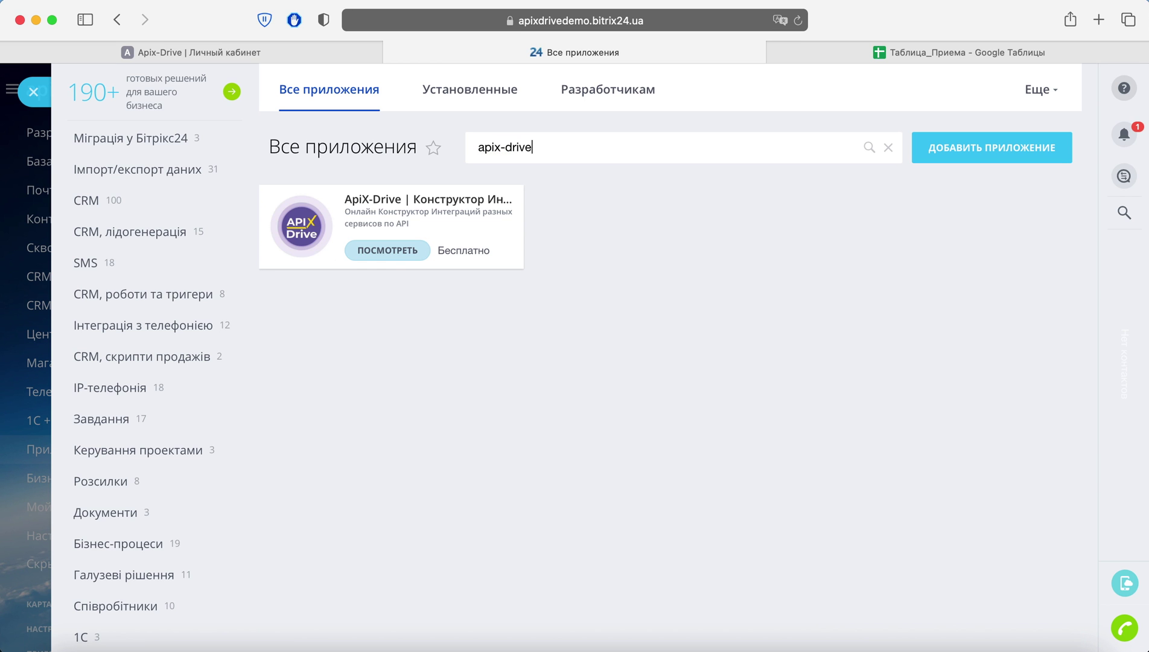
left_click(390, 251)
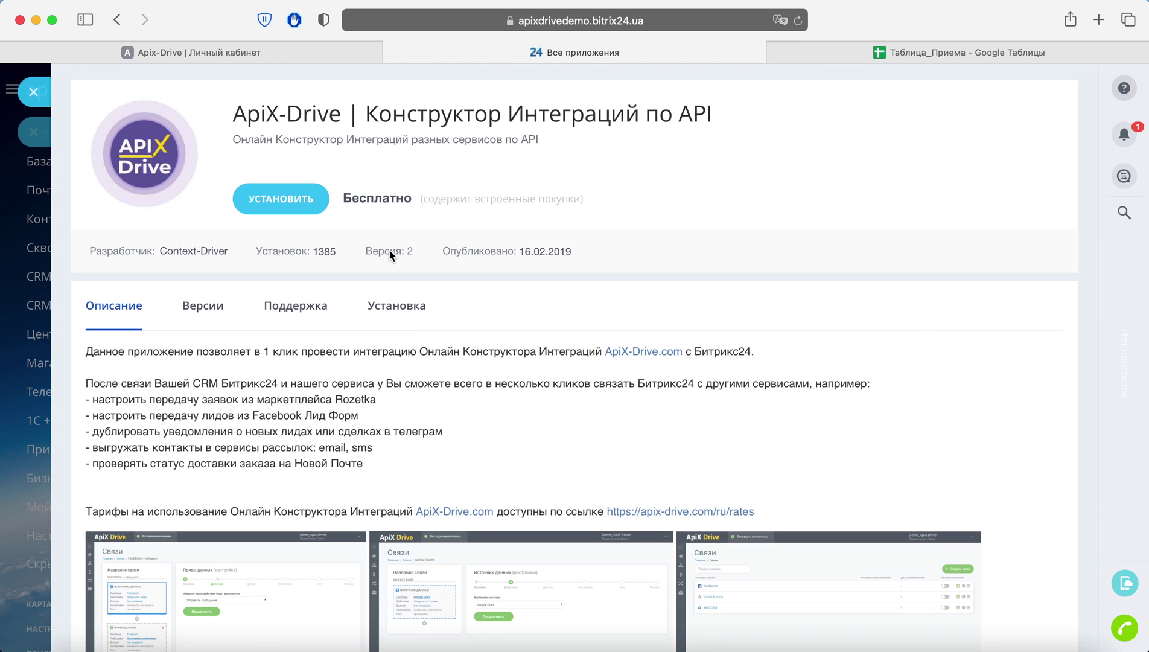
Step: Install the ApiX-Drive app, accepting the licence agreement and privacy policy
left_click(296, 198)
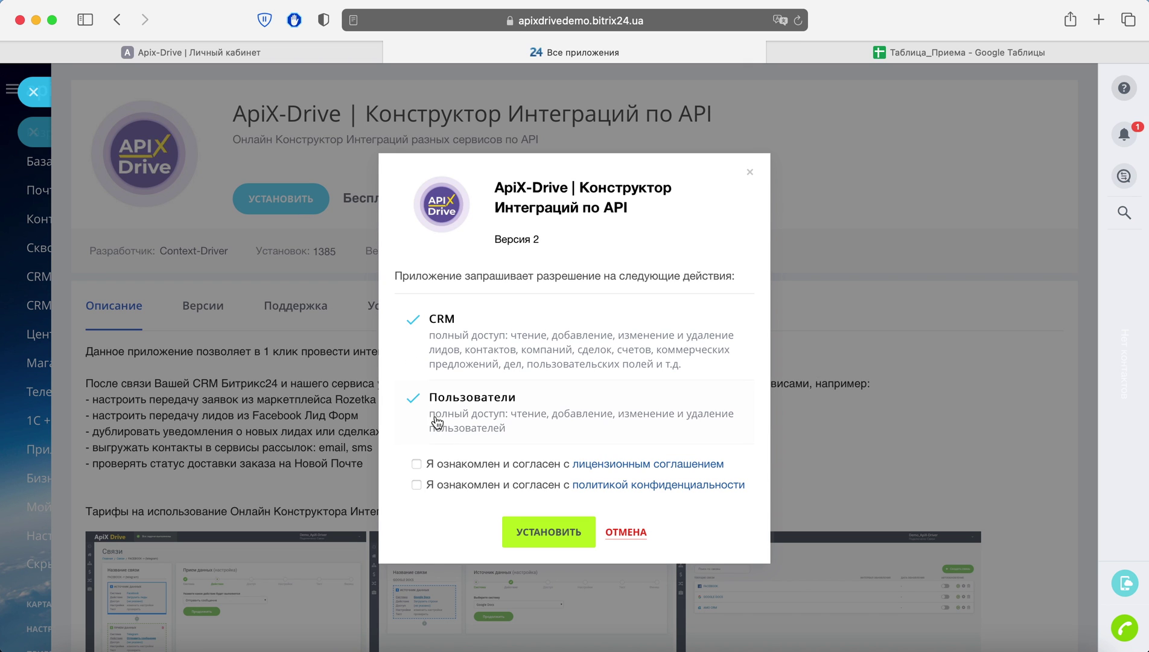
left_click(416, 464)
left_click(416, 485)
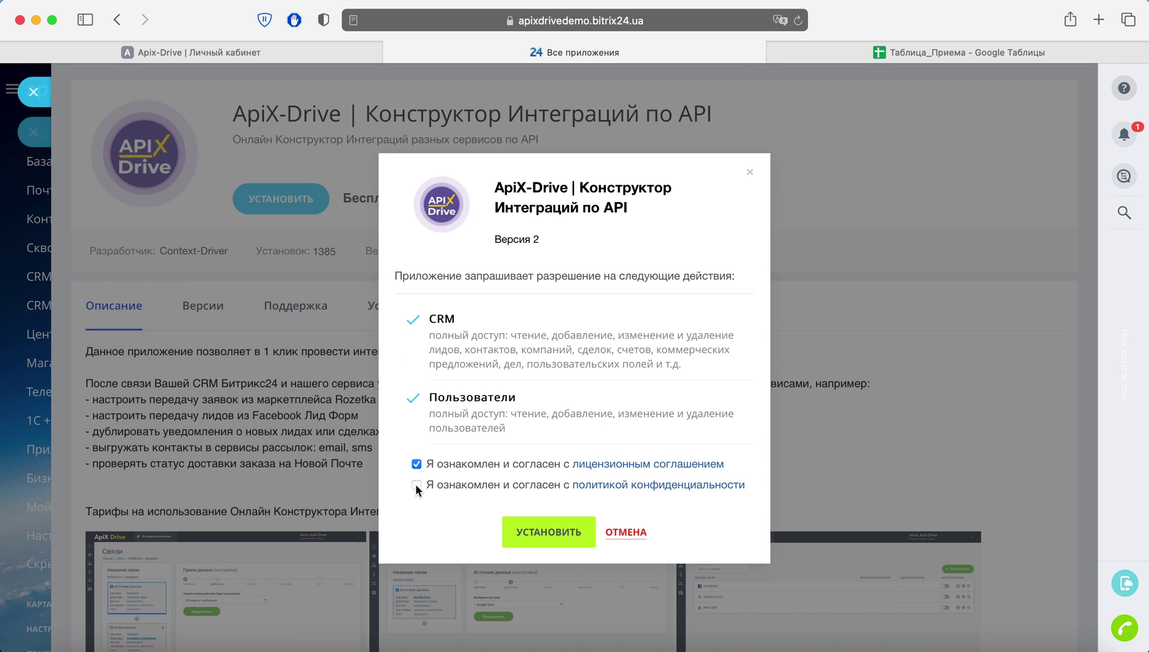
left_click(541, 533)
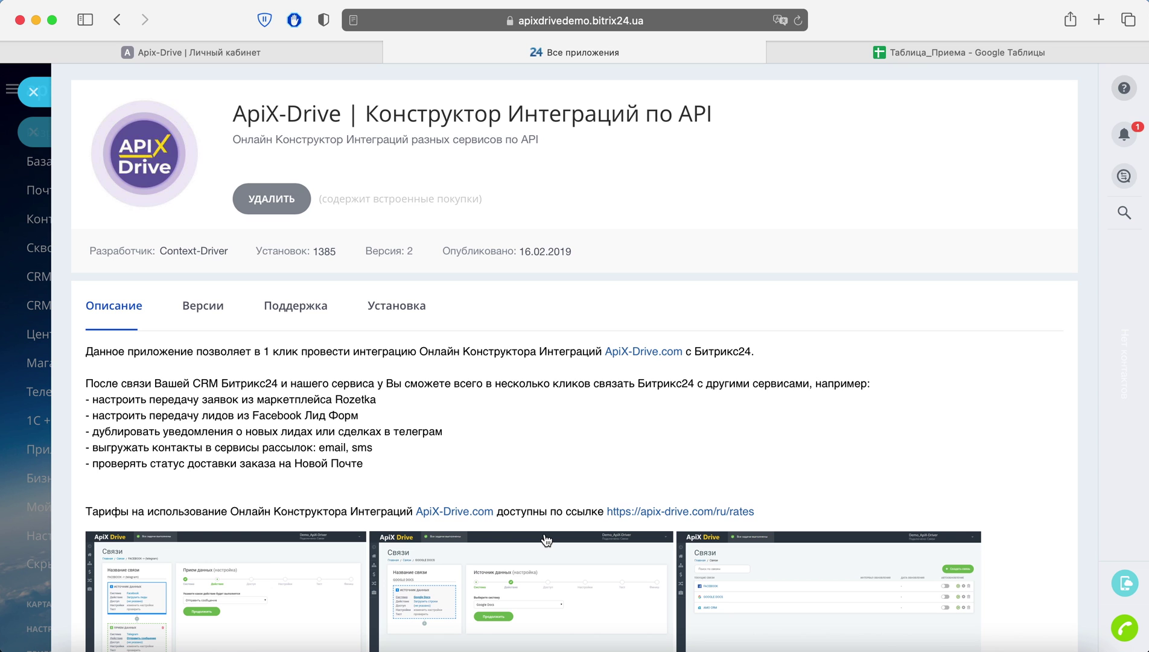
Step: Copy the portal domain from the Bitrix24 address bar into Домен портала and save
left_click(542, 20)
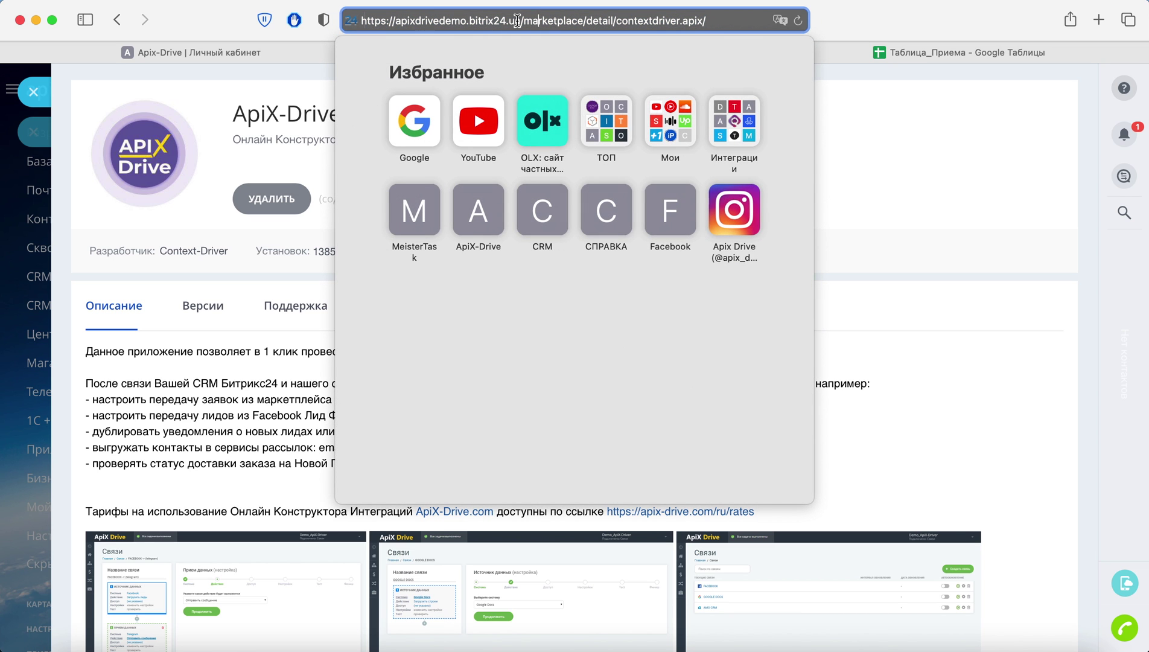
left_click_drag(522, 20, 396, 20)
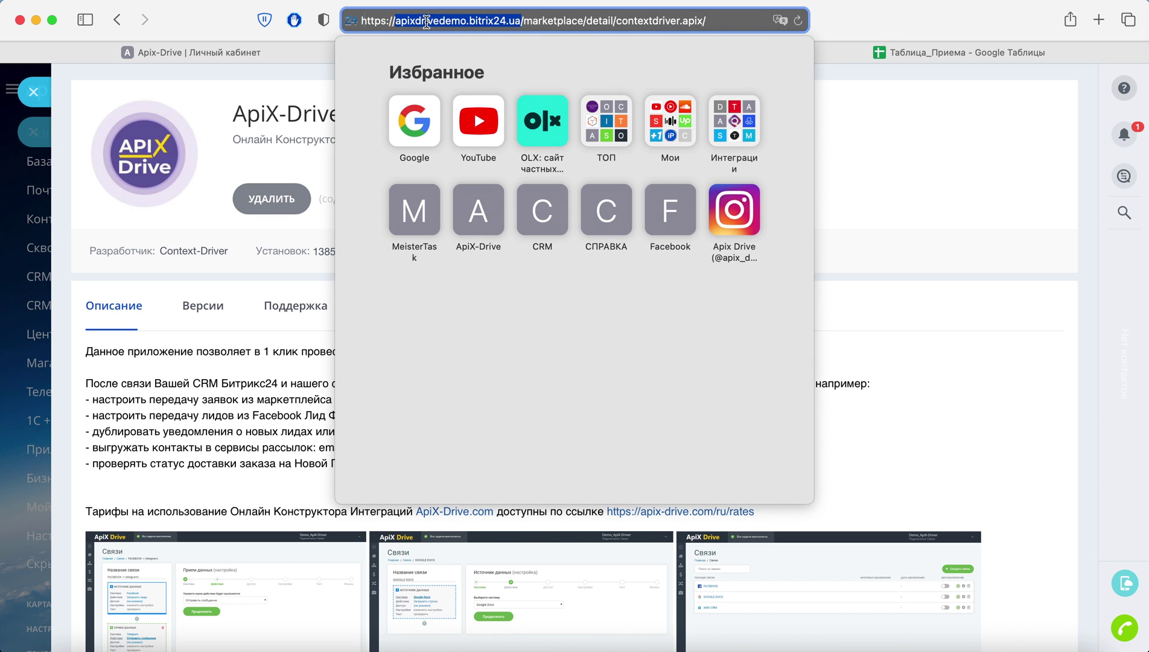
right_click(426, 22)
left_click(471, 46)
left_click(298, 55)
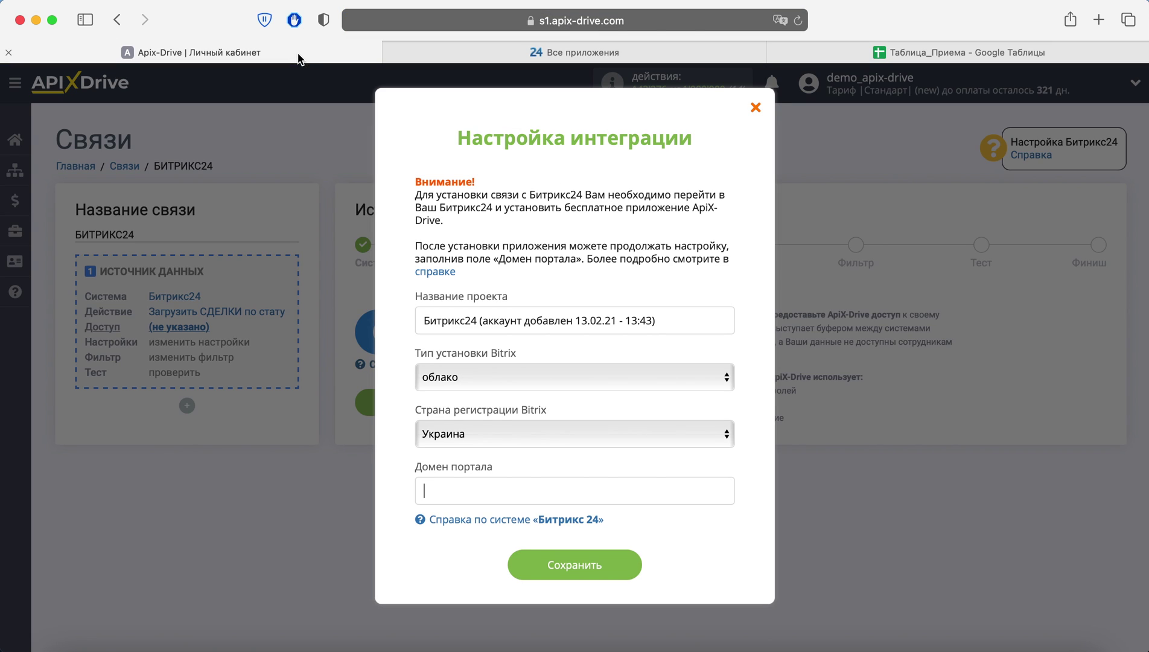
right_click(450, 480)
left_click(474, 496)
left_click(624, 565)
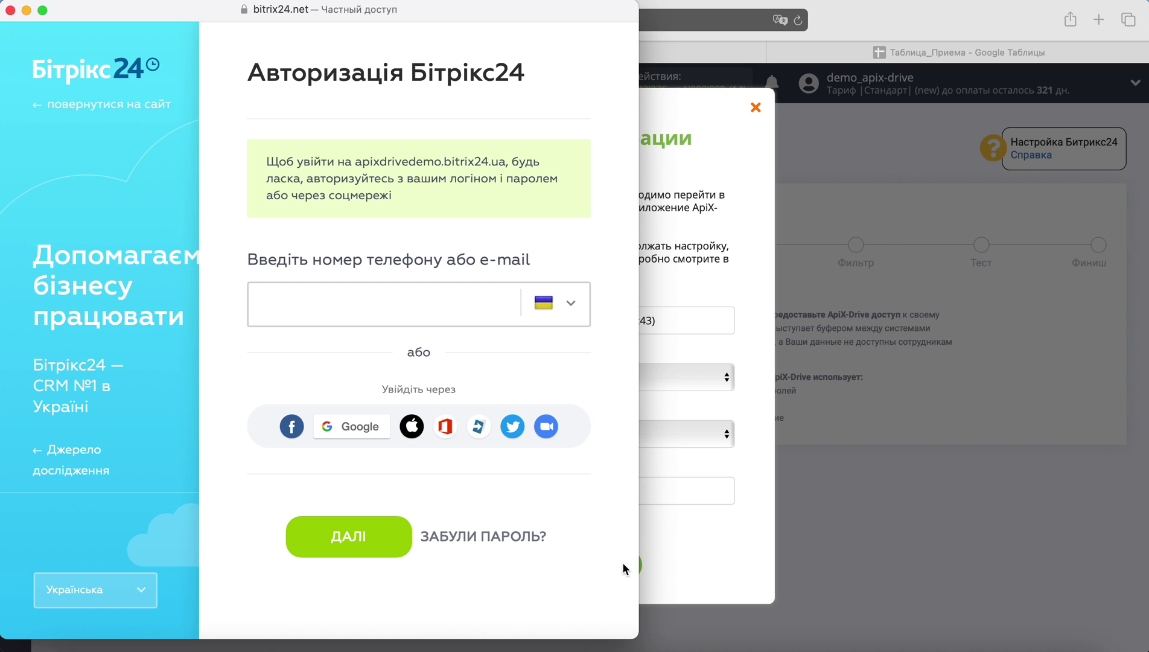
Step: Sign in to Bitrix24 with the pasted account e-mail and the saved password
left_click(340, 306)
right_click(332, 306)
left_click(362, 346)
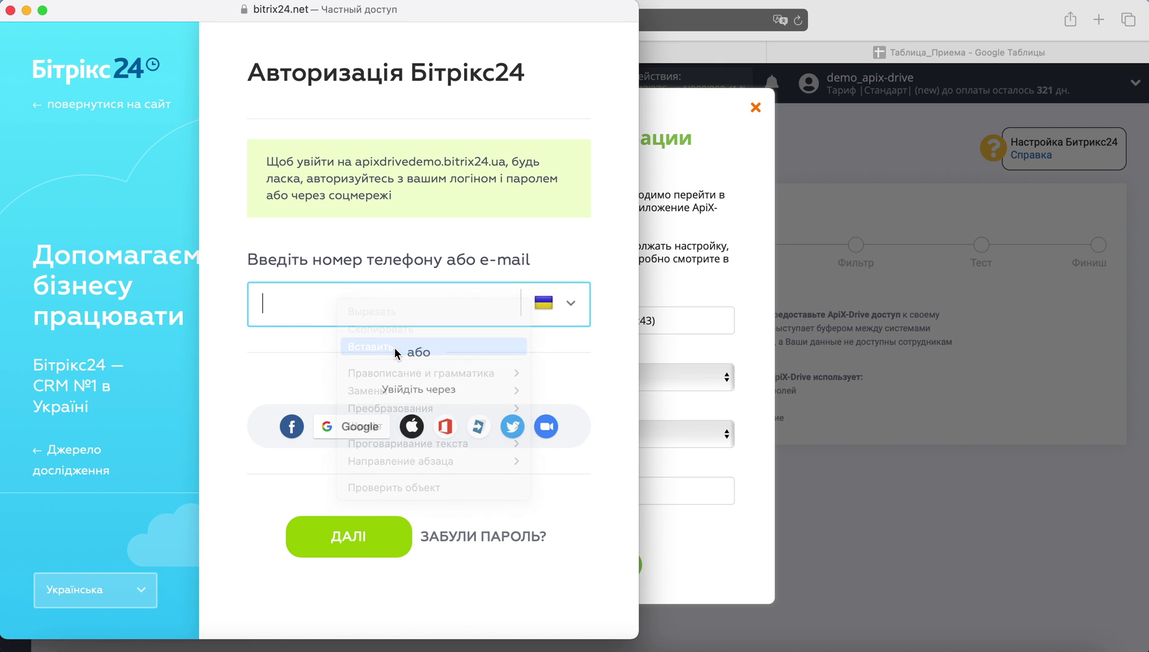
left_click(386, 535)
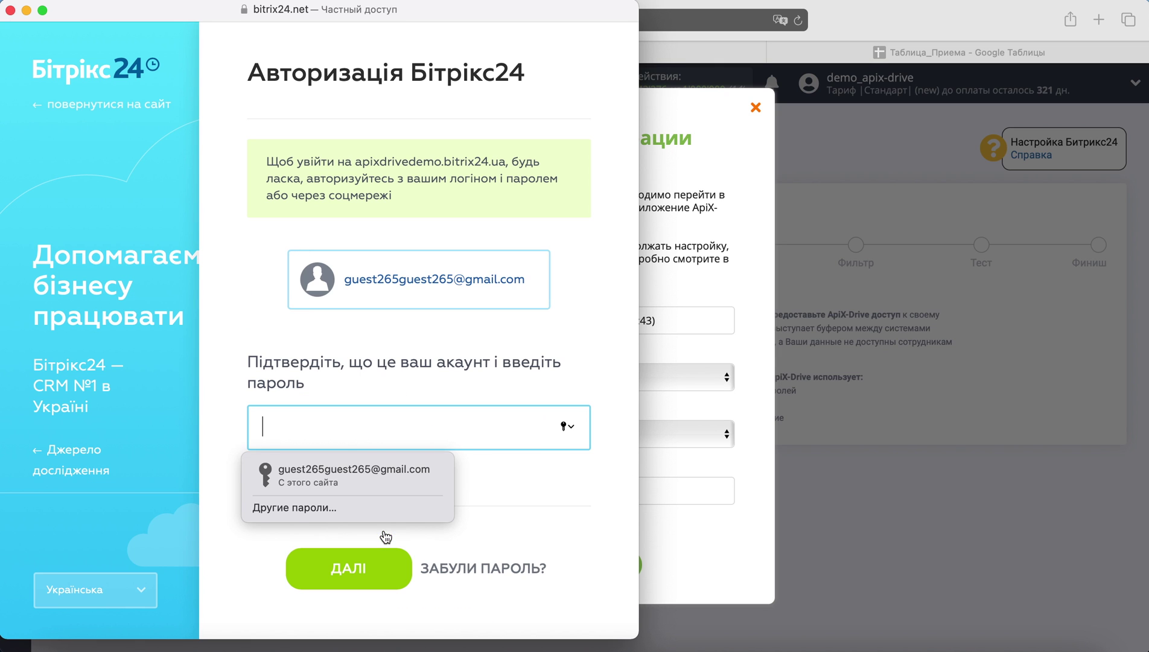
left_click(374, 474)
left_click(388, 560)
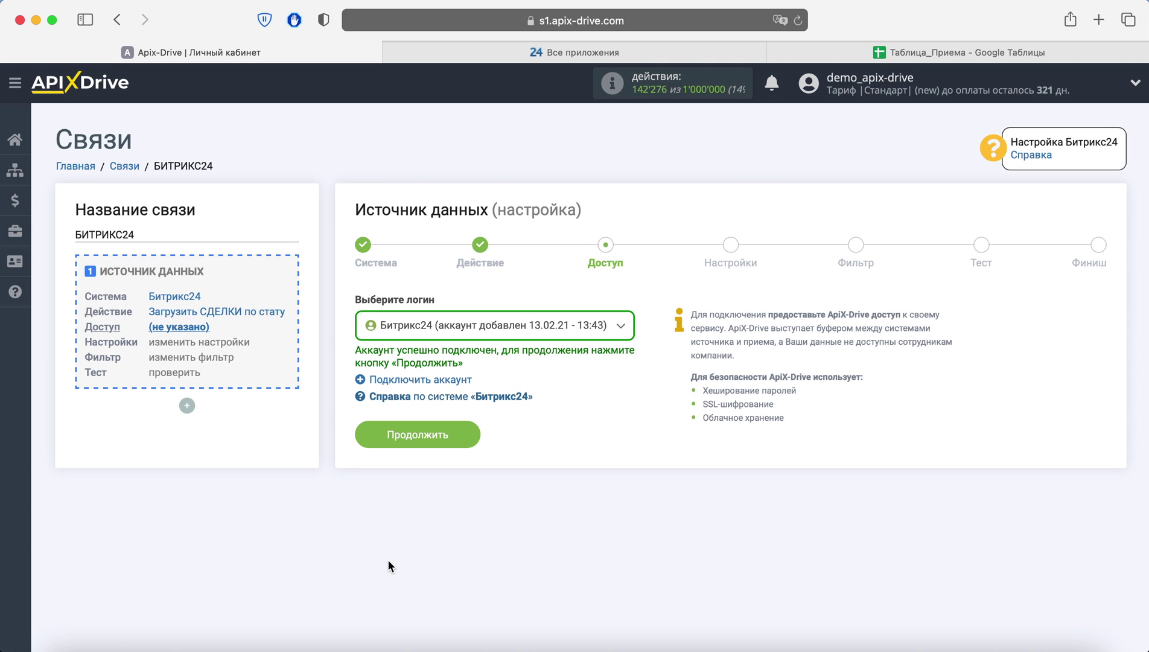
Step: Confirm the Bitrix24 login, then tick the В роботі deal status under Без воронки and continue
left_click(467, 434)
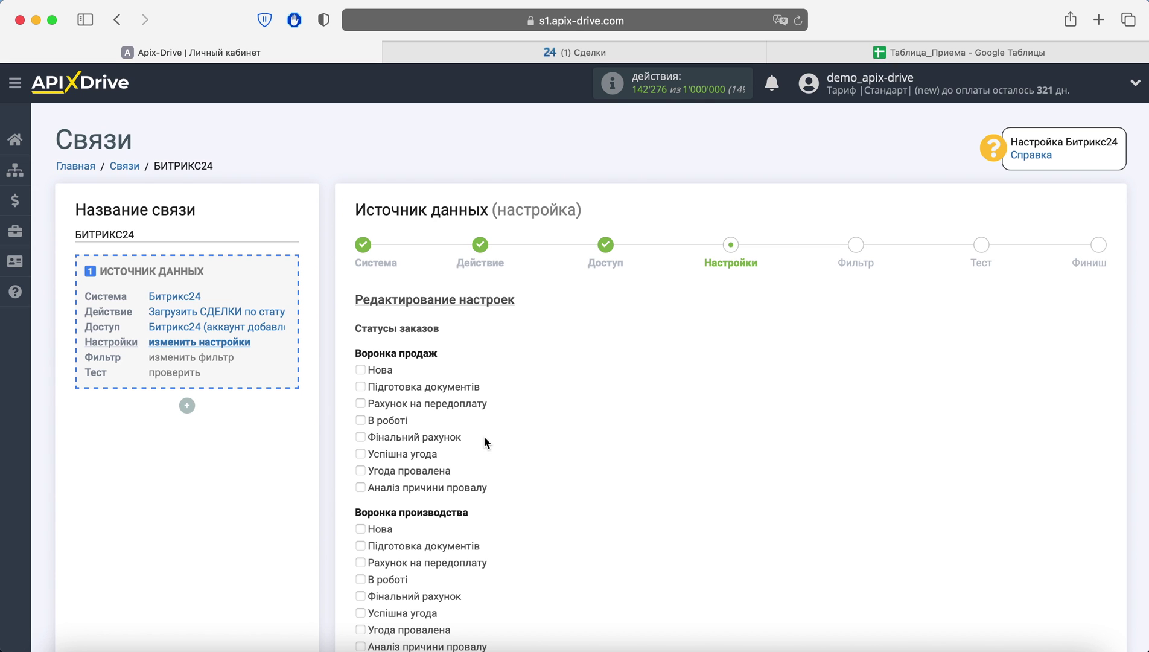
scroll(485, 438, "down", 5)
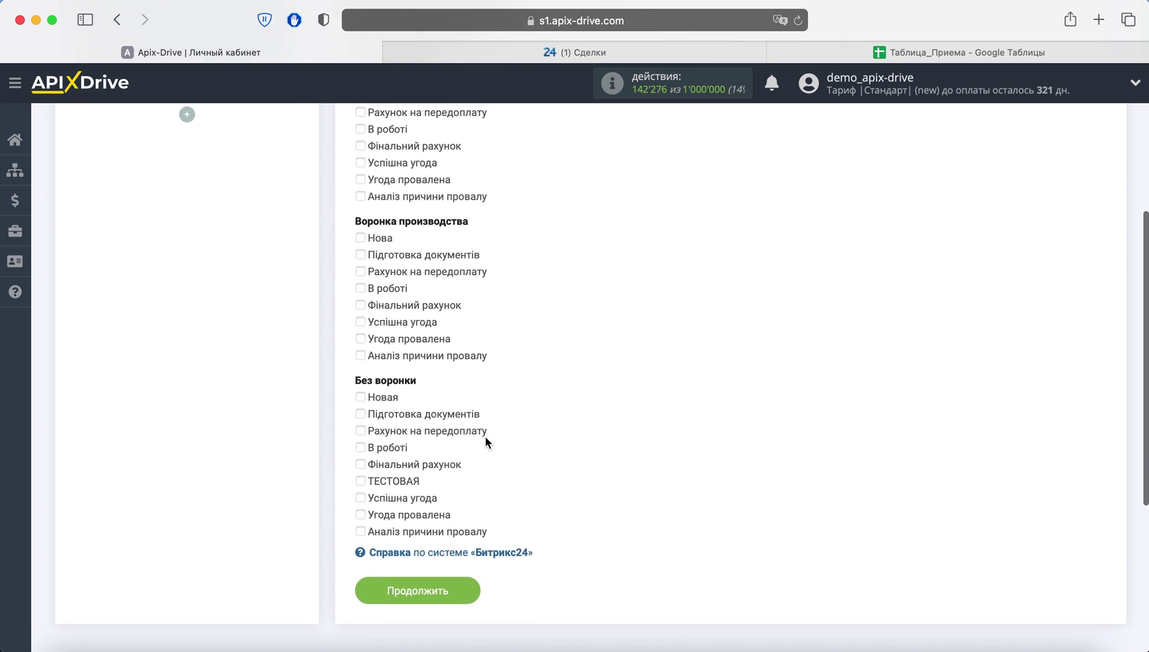
left_click(381, 447)
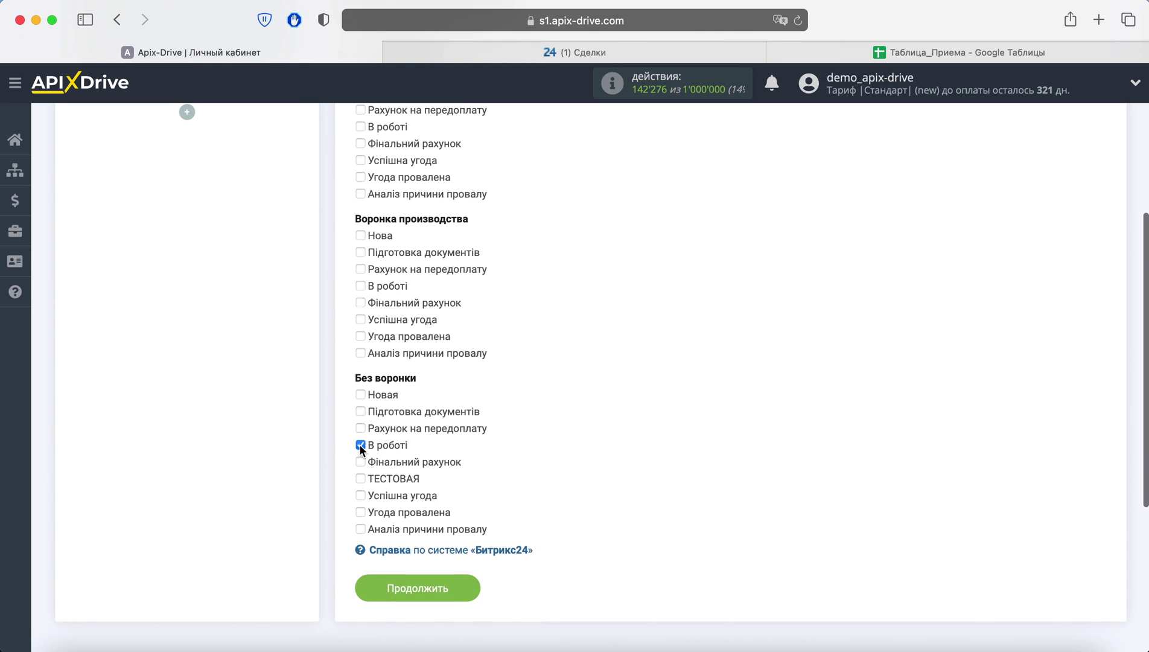
left_click(459, 586)
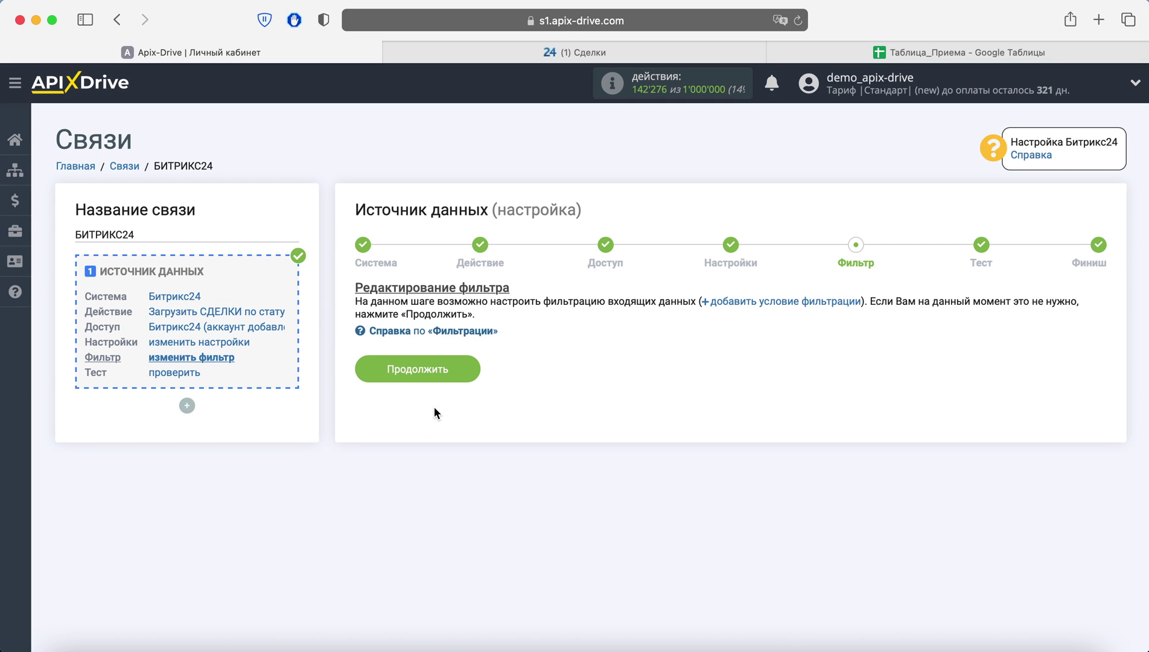
Step: Skip the filter, review the loaded test deals with status «В роботі», and finish source setup
left_click(452, 374)
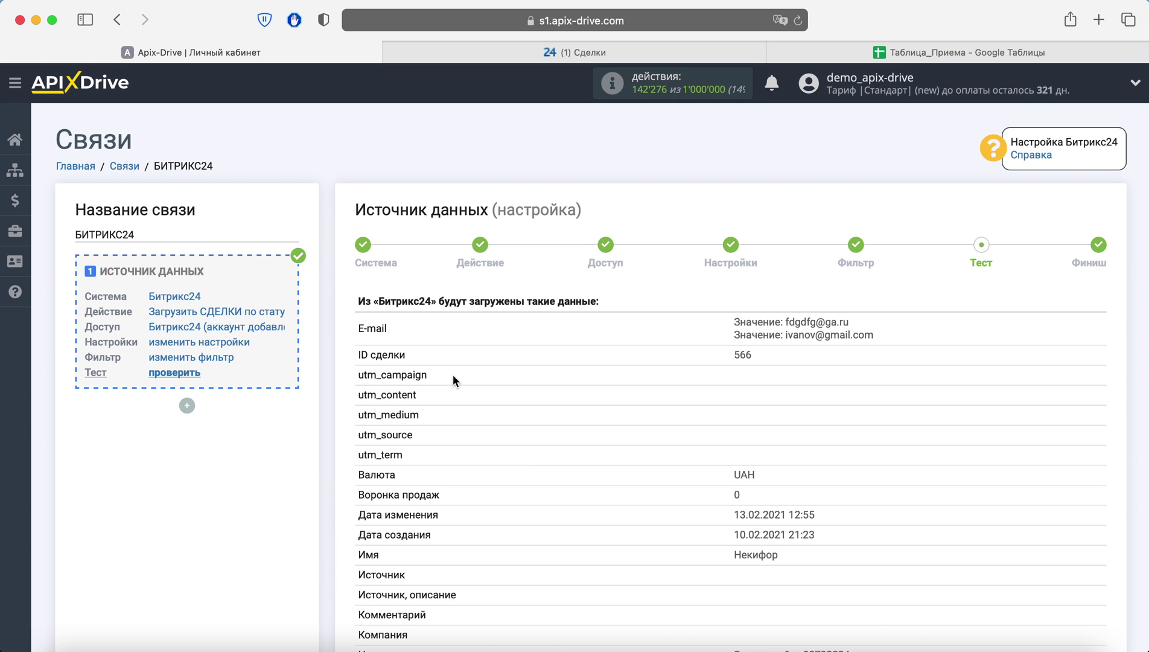
scroll(452, 375, "down", 2)
scroll(452, 375, "down", 3)
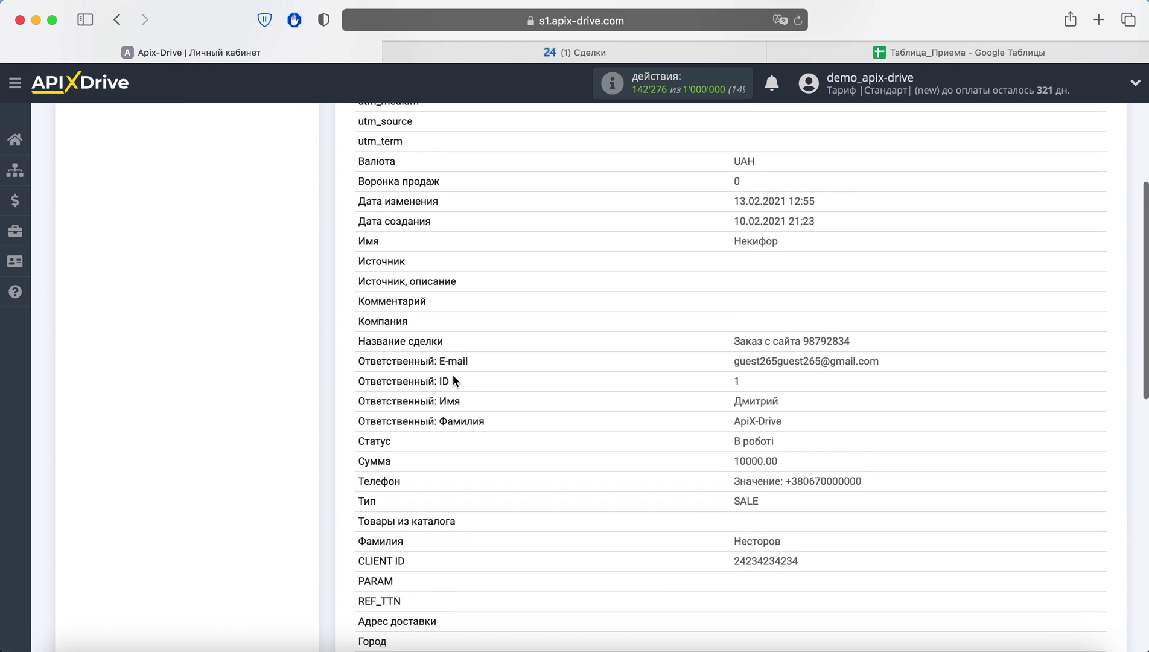
scroll(453, 374, "down", 4)
scroll(453, 377, "down", 1)
scroll(453, 378, "down", 4)
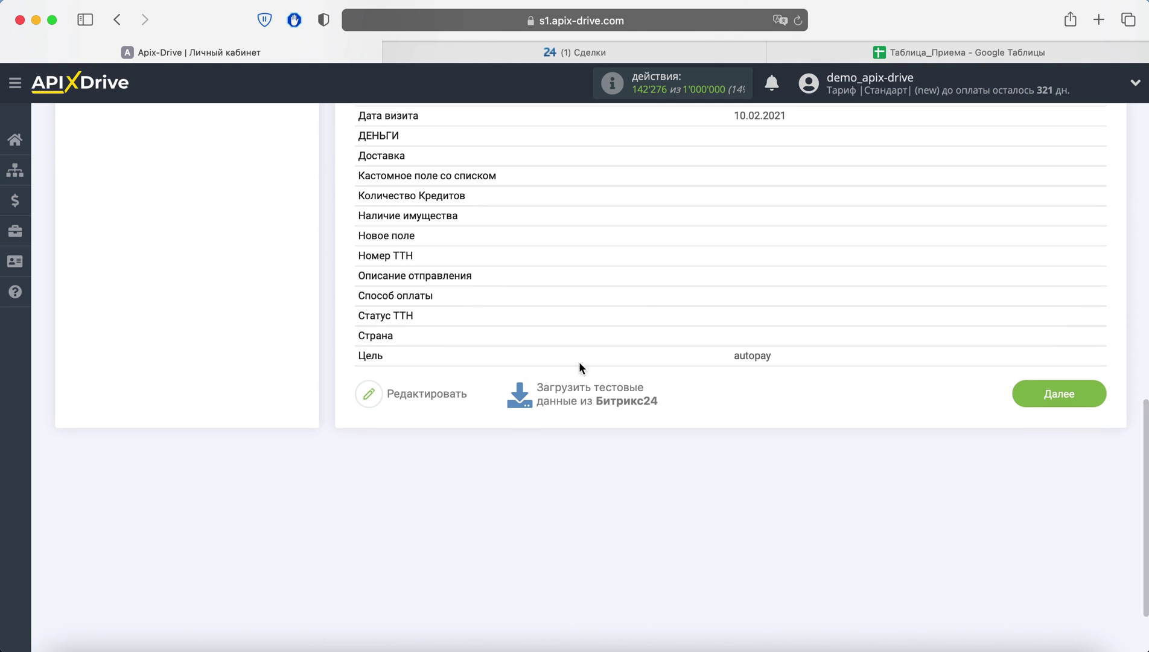
left_click(1035, 391)
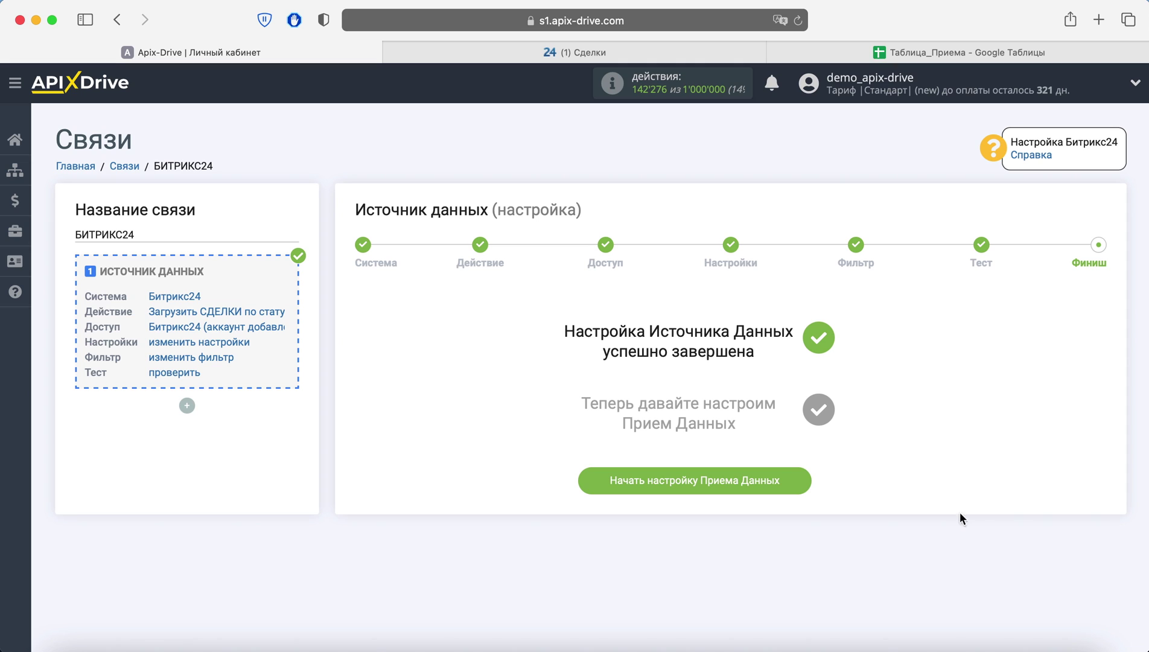
Step: Start the receiving setup with Google Sheets as the receiving system
left_click(806, 489)
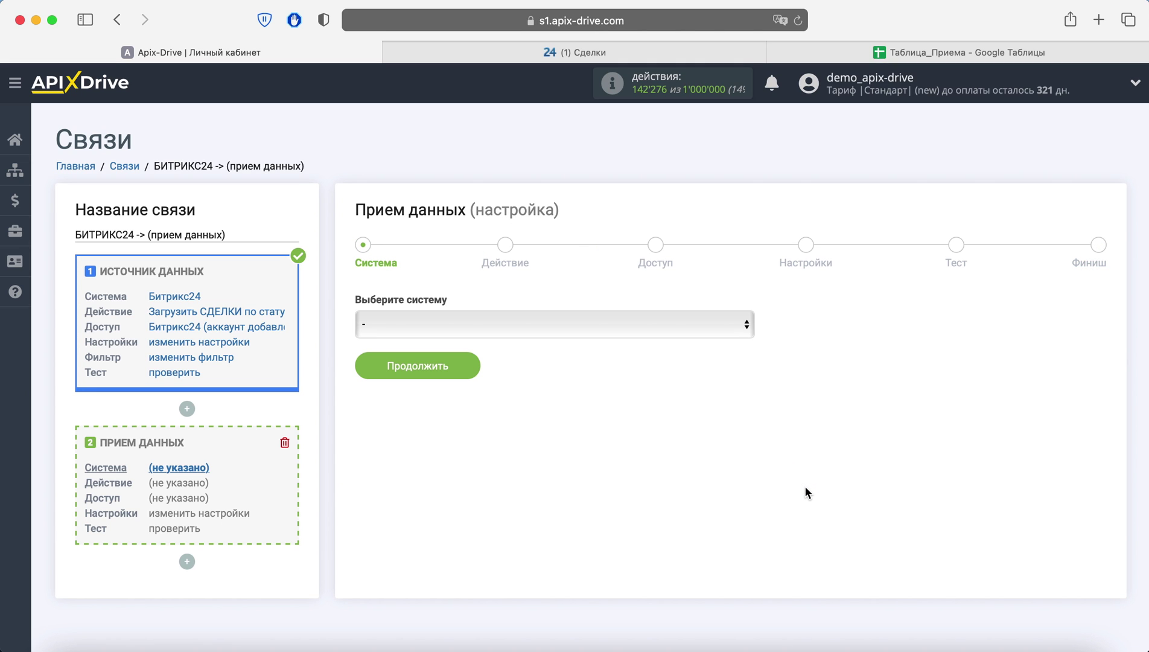
left_click(712, 325)
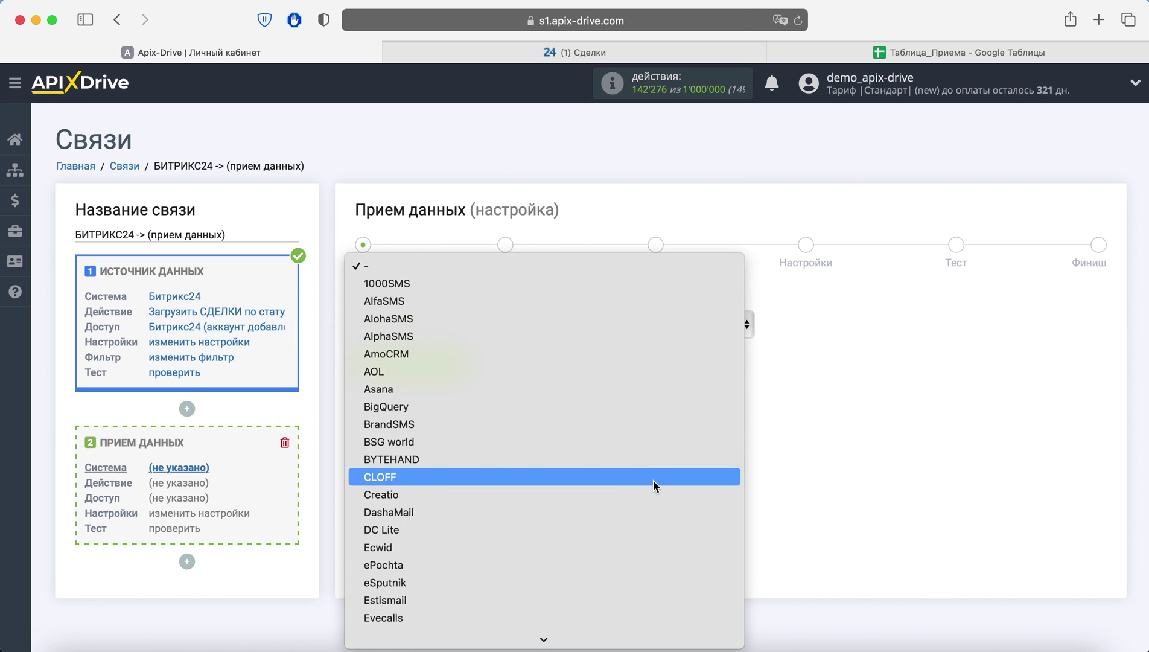
scroll(654, 480, "down", 10)
left_click(508, 373)
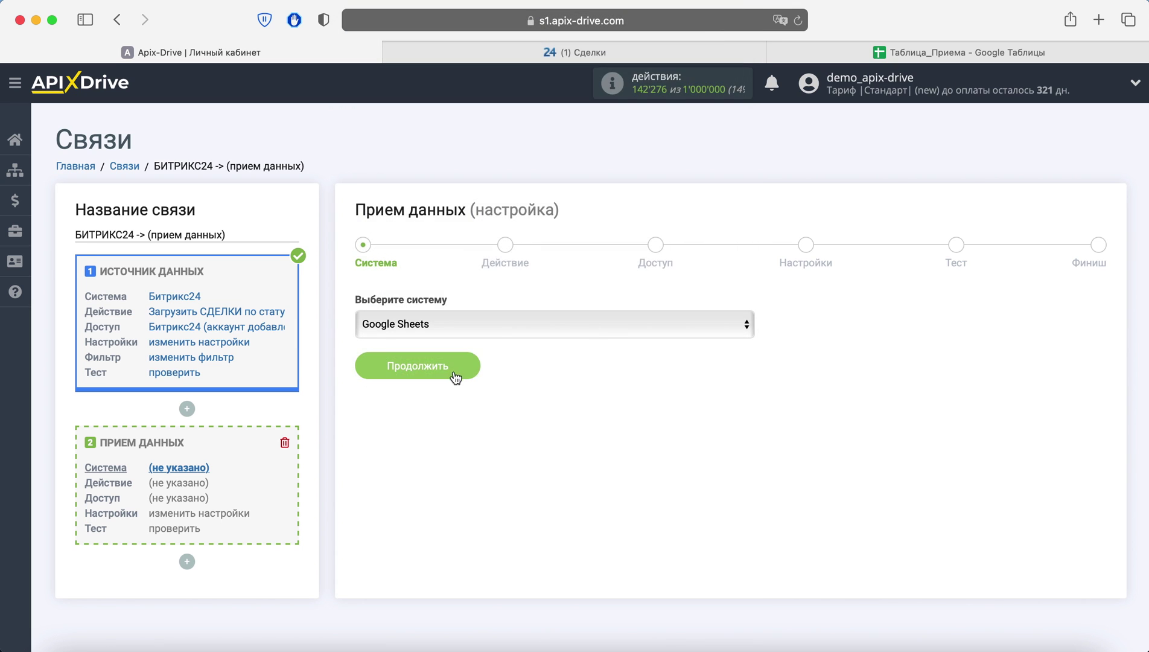
left_click(454, 373)
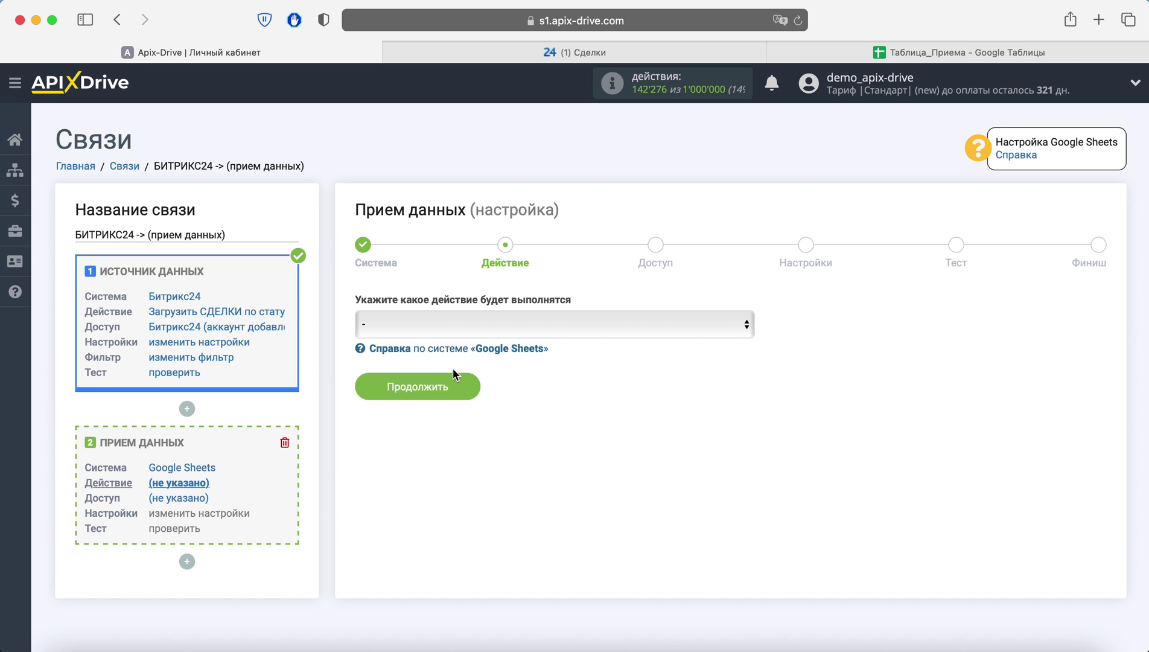
Step: Choose the Добавить строчку action for Google Sheets and continue
left_click(565, 326)
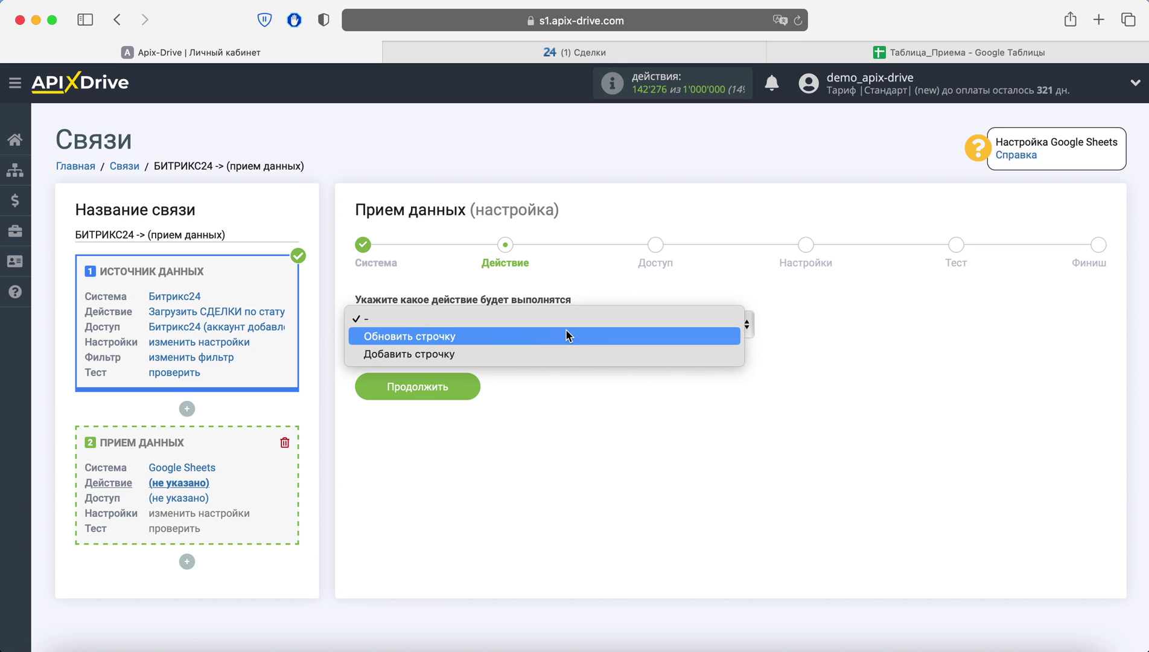
left_click(546, 353)
left_click(470, 385)
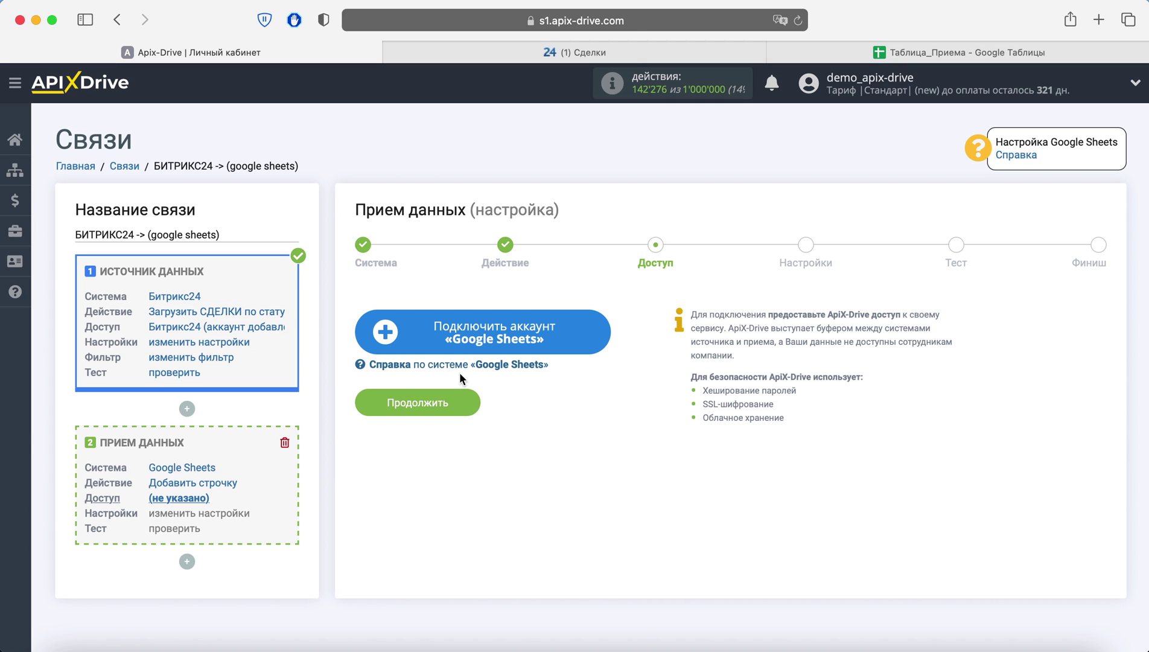
Step: Link a Google account using its e-mail and saved password, allowing Drive spreadsheet access
left_click(435, 334)
left_click(384, 337)
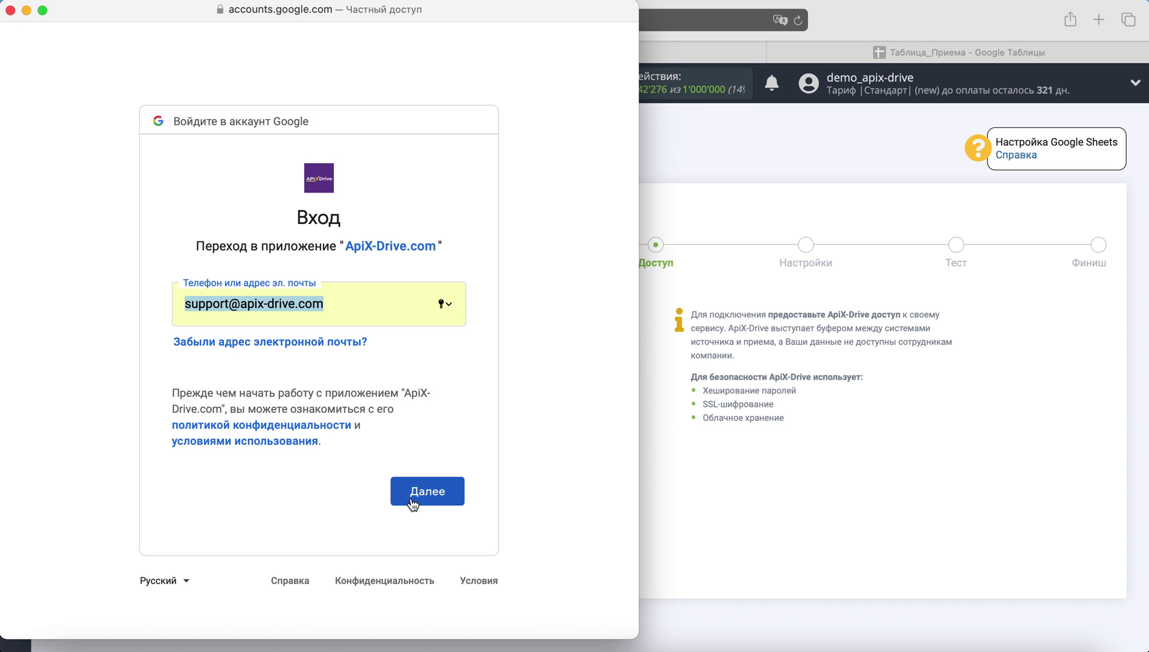
left_click(414, 501)
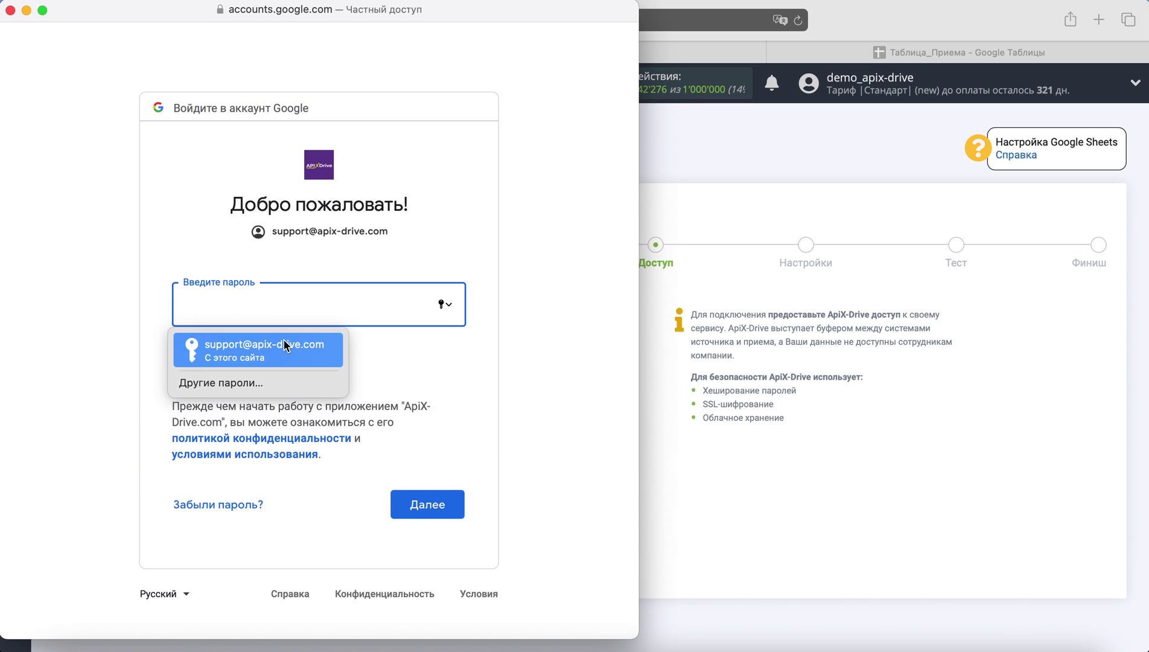
left_click(287, 348)
left_click(424, 503)
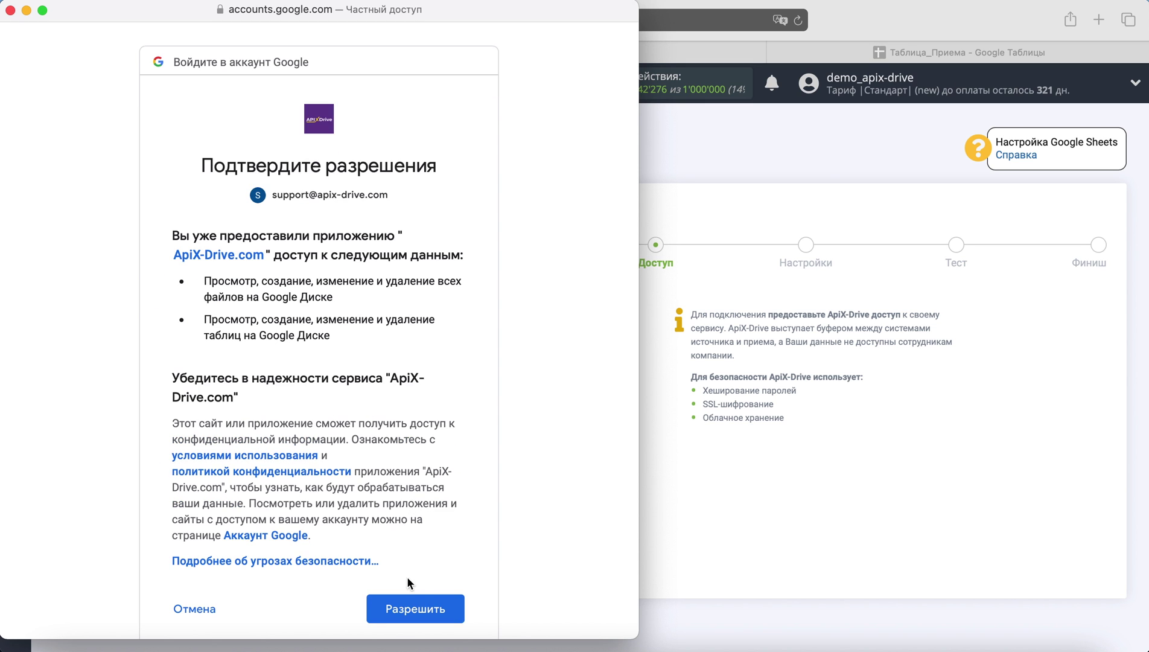
left_click(427, 602)
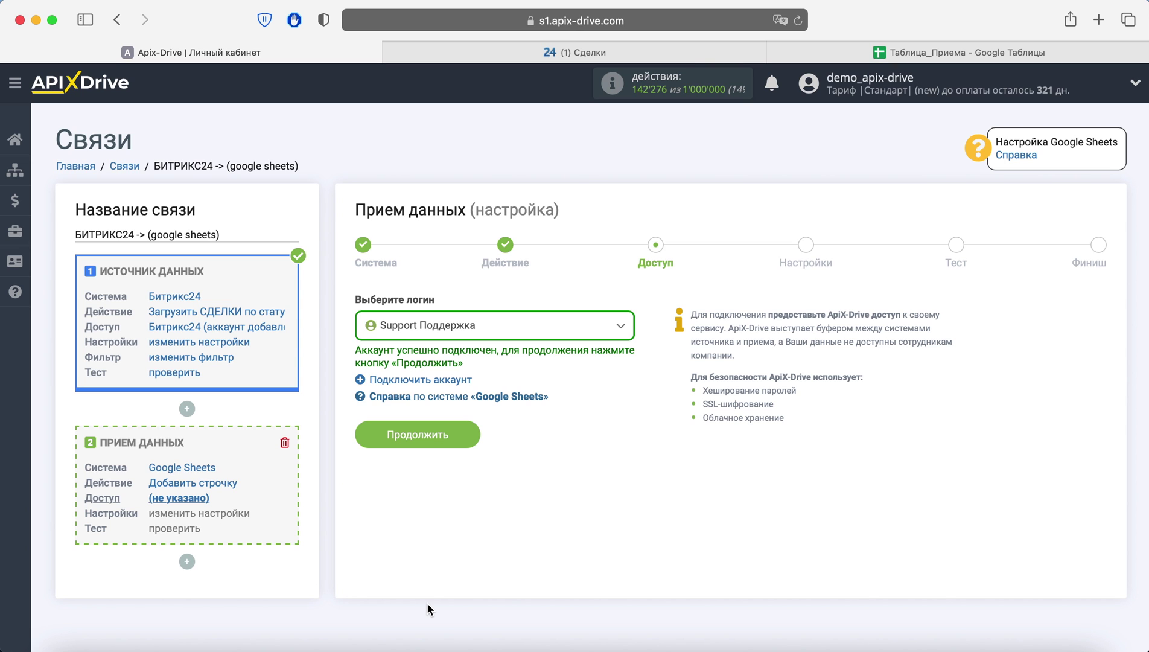
Step: Keep the linked Google account and target file Таблица_Приема, sheet Прием
left_click(466, 429)
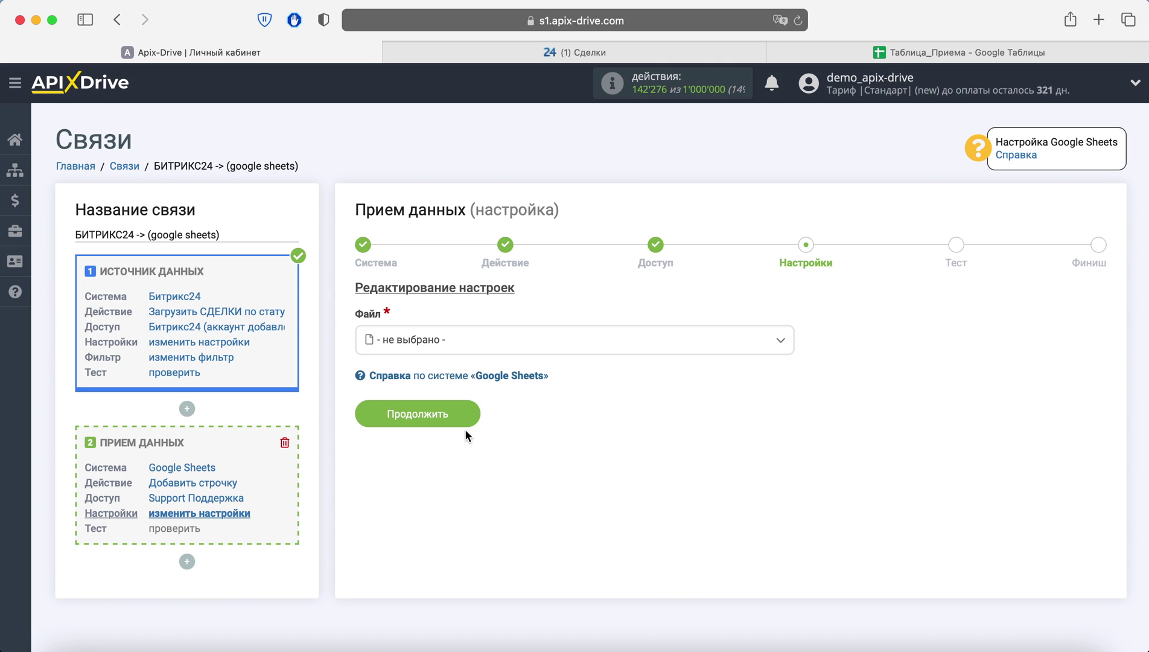
left_click(496, 341)
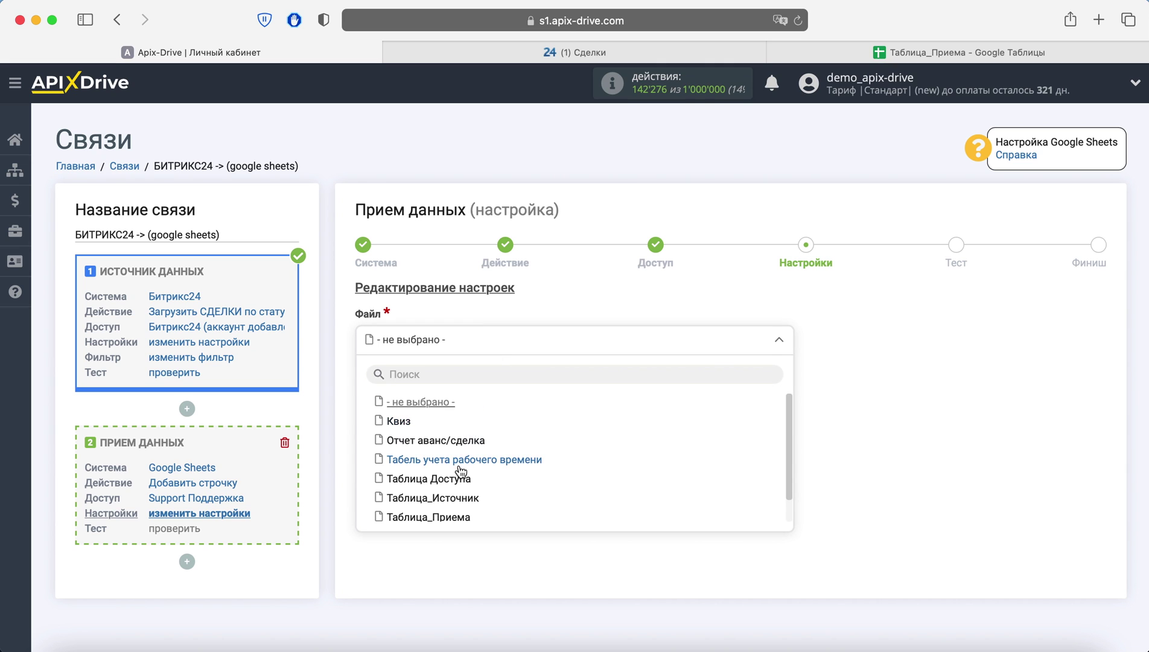
left_click(455, 514)
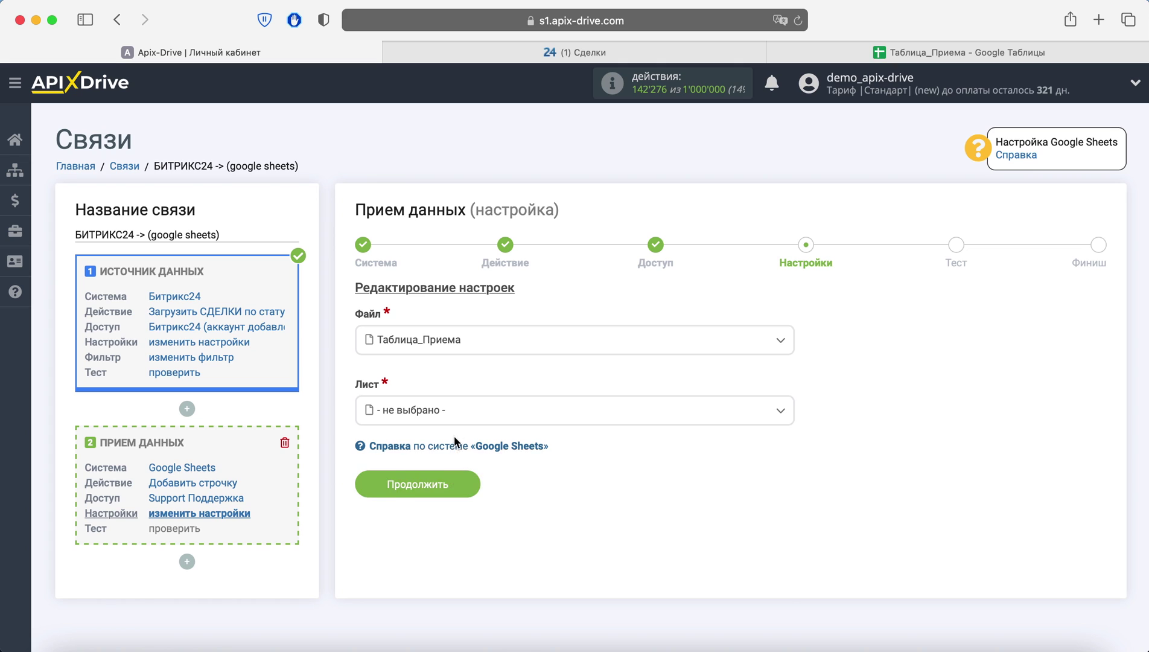
left_click(456, 412)
left_click(417, 488)
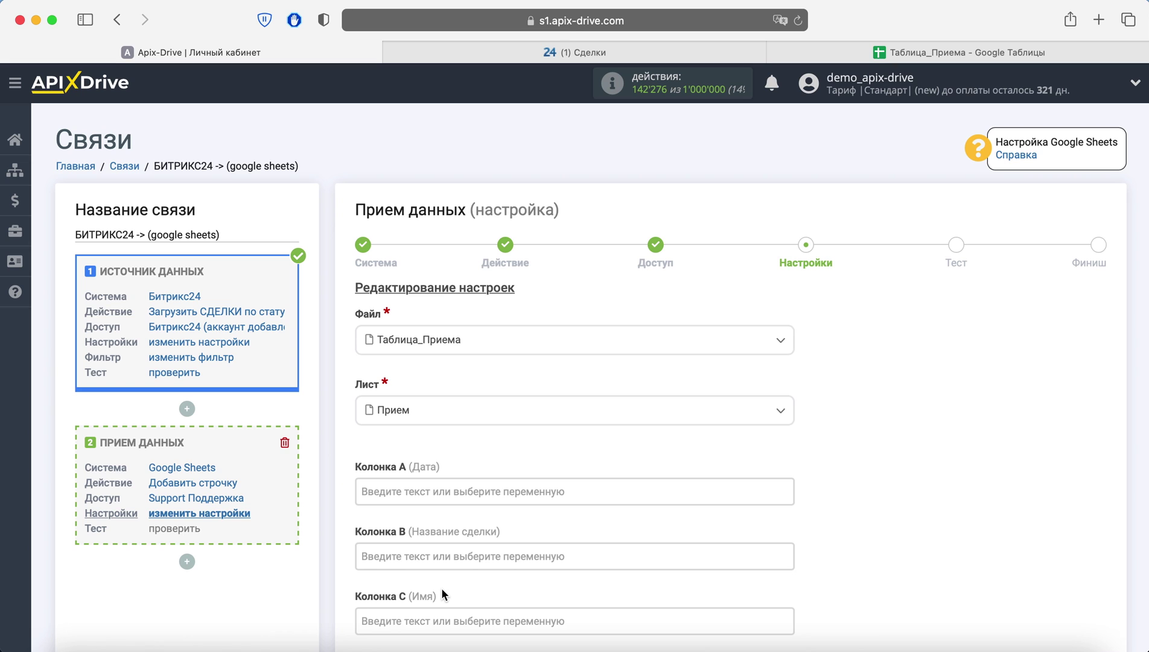
Step: Map the deal creation date into column A and Название сделки into column B
left_click(440, 491)
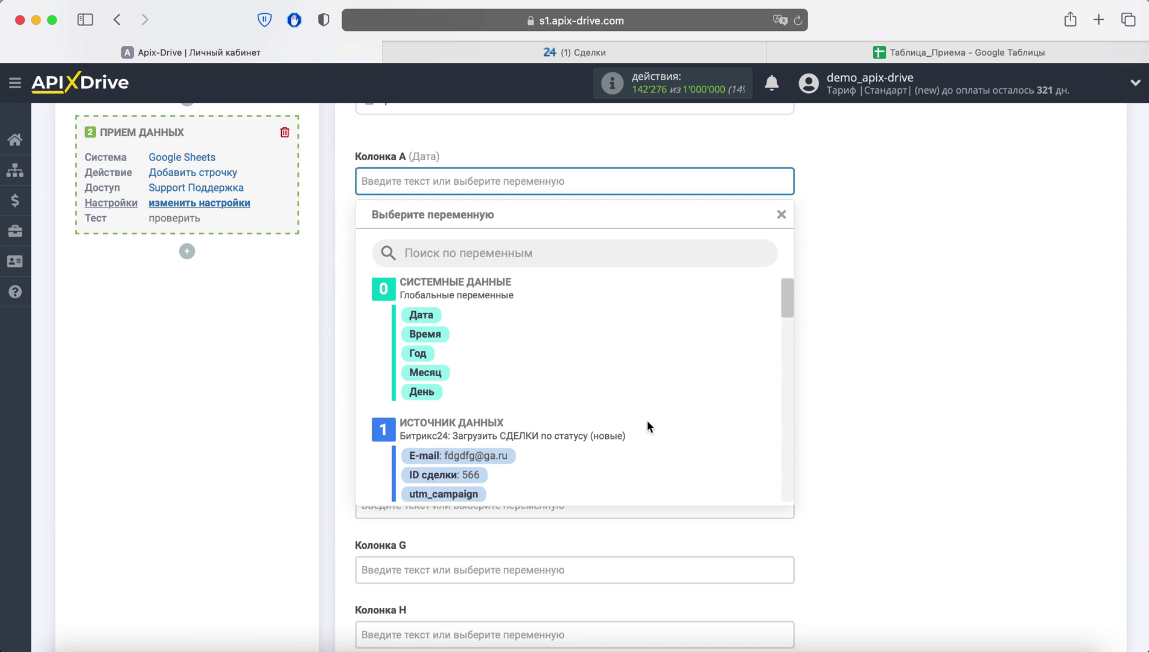
scroll(648, 421, "down", 5)
left_click(551, 465)
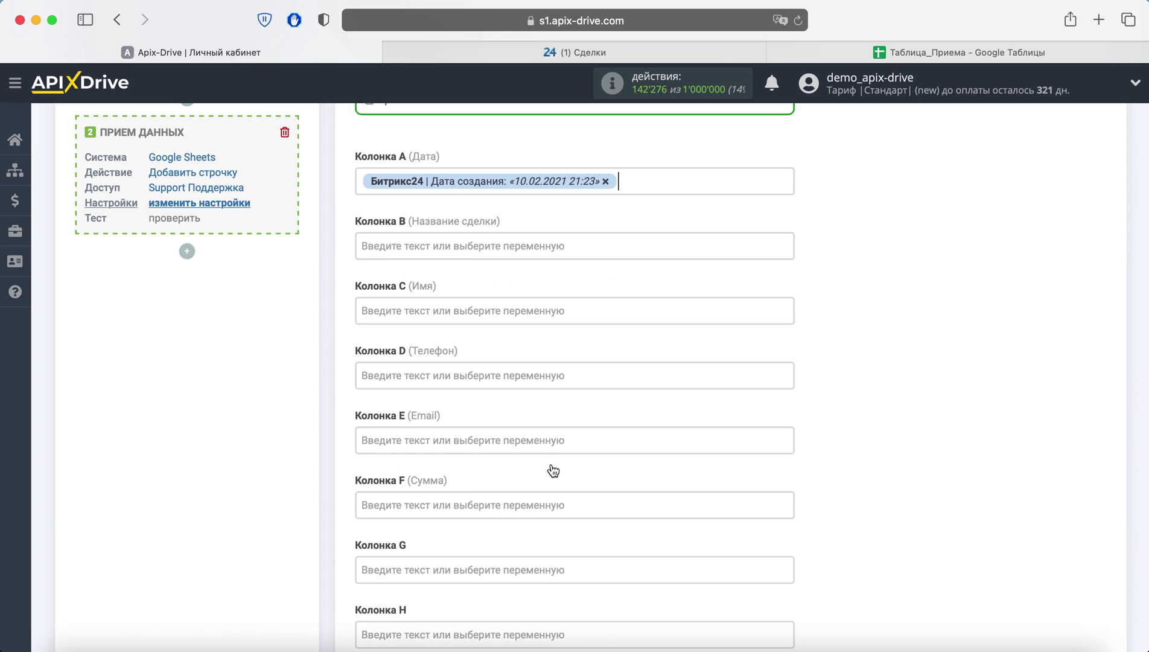
left_click(444, 245)
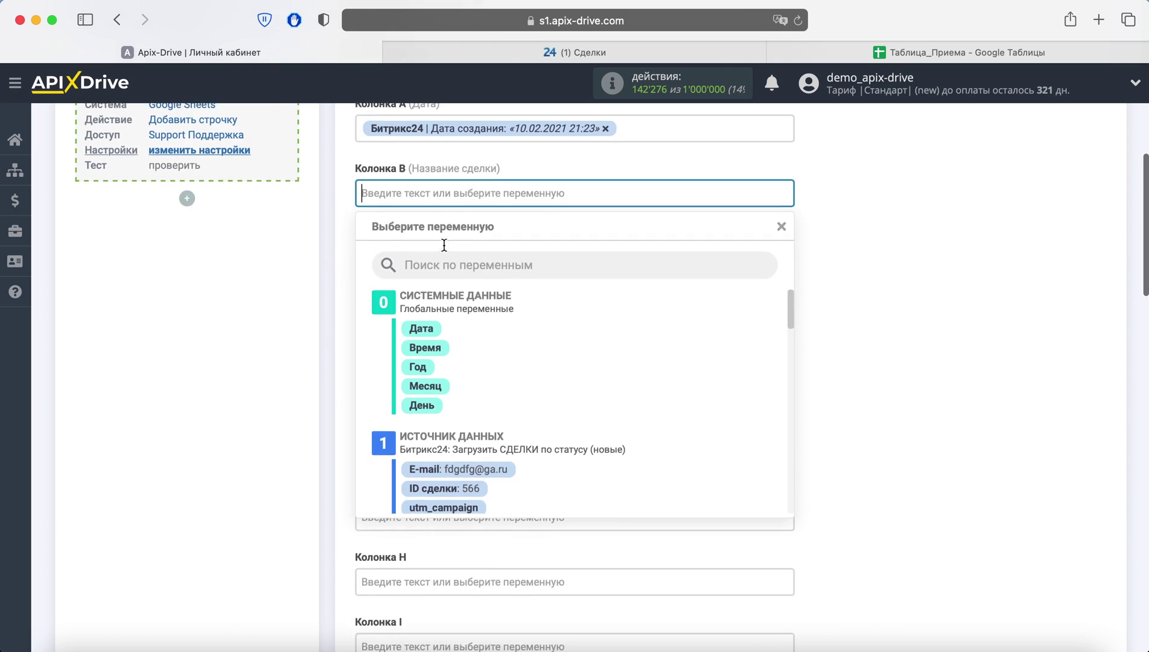
scroll(602, 357, "down", 5)
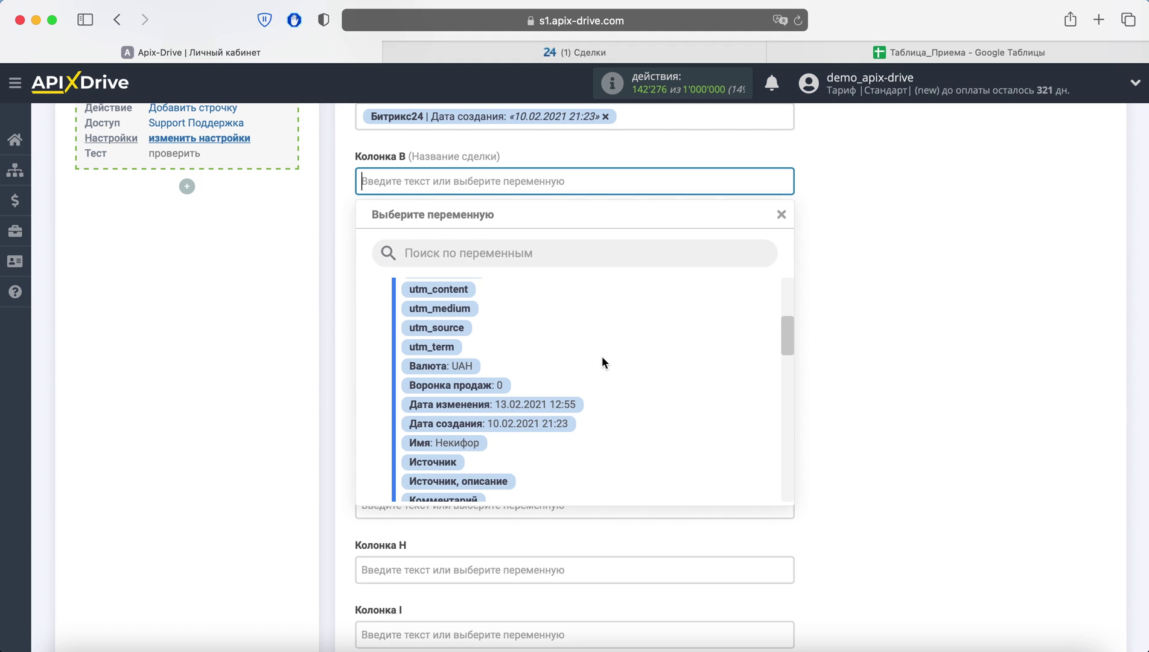
scroll(602, 357, "down", 4)
left_click(554, 416)
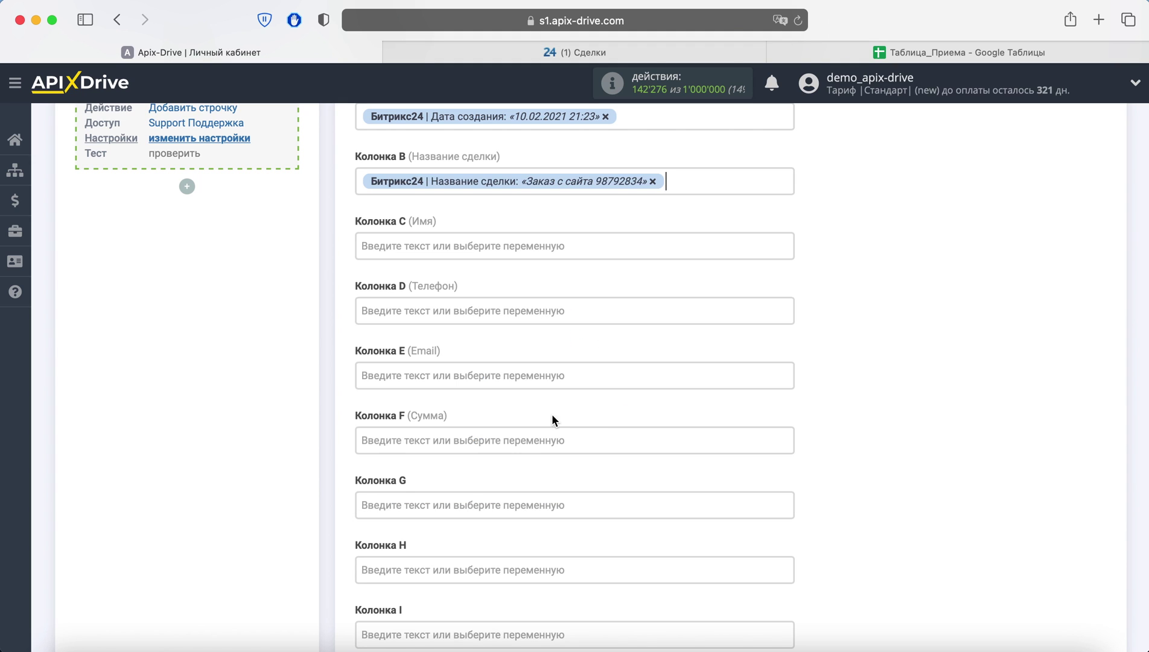
Step: Map the client's Имя into Колонка C and Телефон into Колонка D
left_click(515, 245)
scroll(598, 320, "down", 1)
scroll(619, 336, "down", 3)
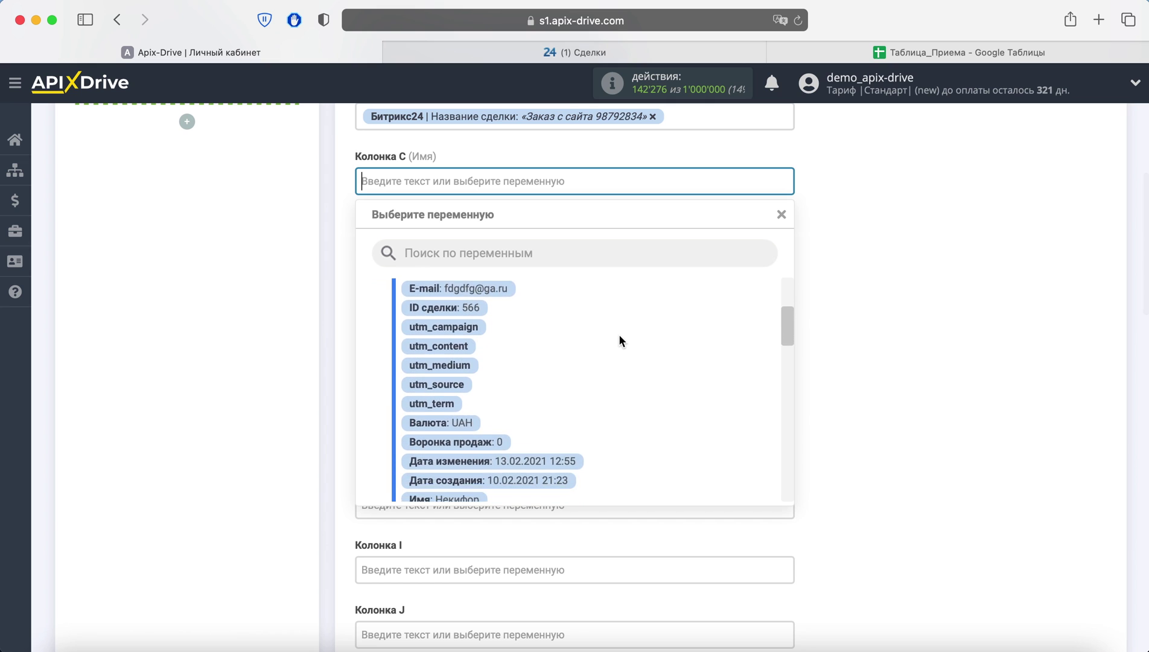
scroll(619, 334, "down", 1)
scroll(618, 332, "down", 2)
left_click(485, 410)
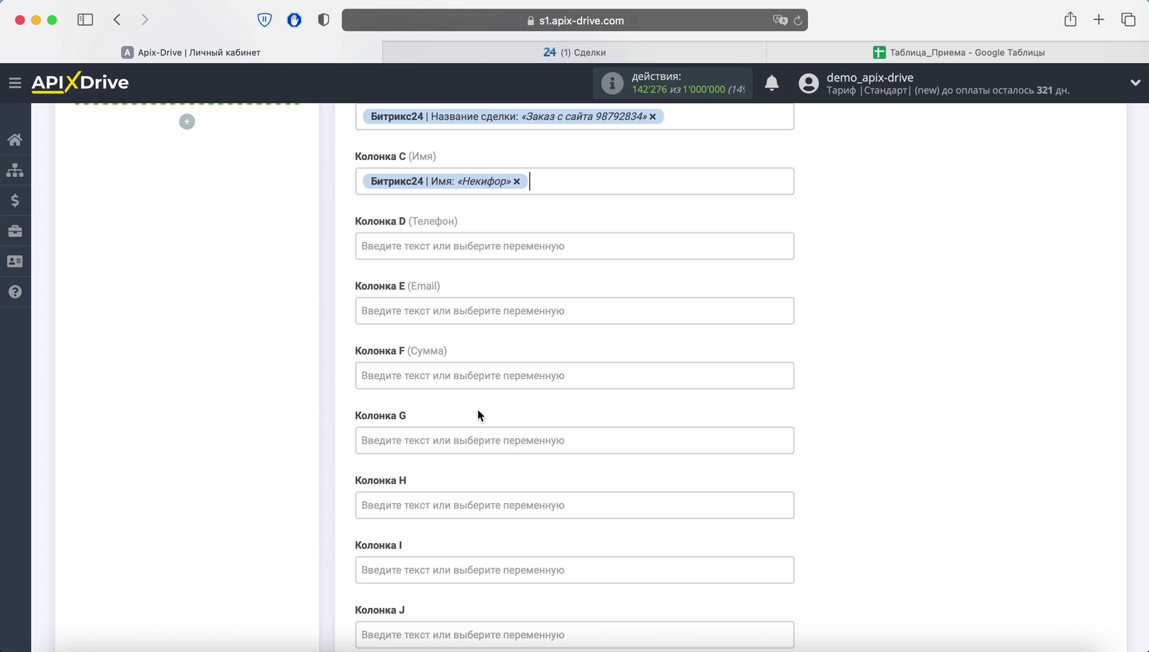
left_click(491, 248)
scroll(638, 356, "down", 3)
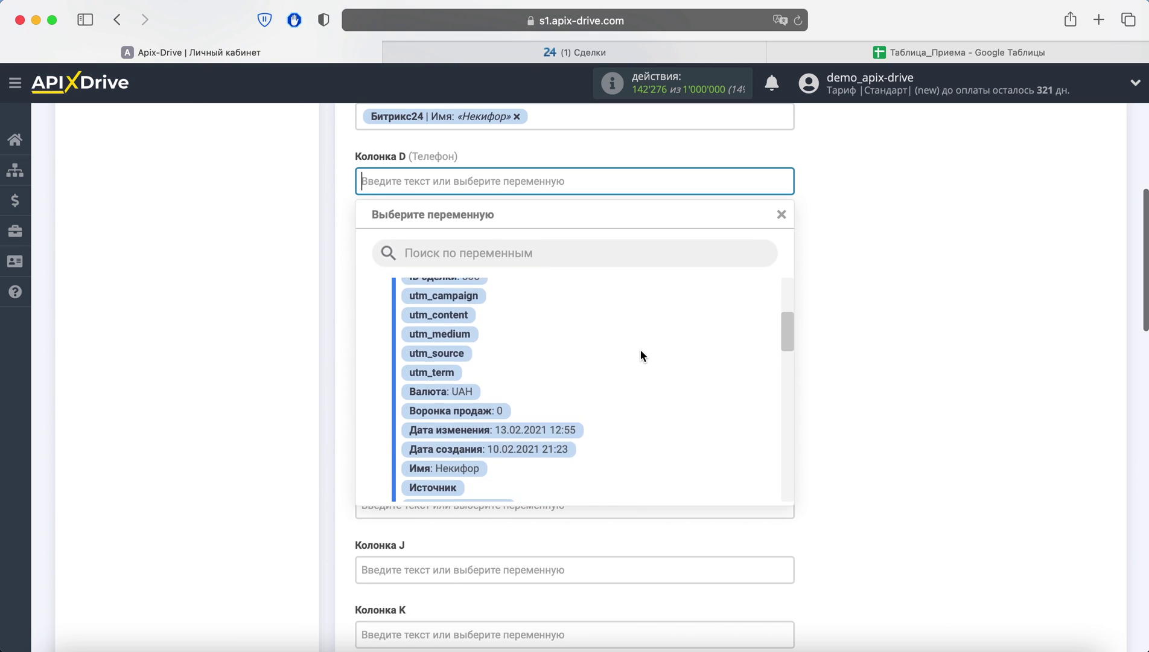
scroll(640, 355, "down", 1)
scroll(641, 356, "down", 2)
scroll(641, 355, "down", 1)
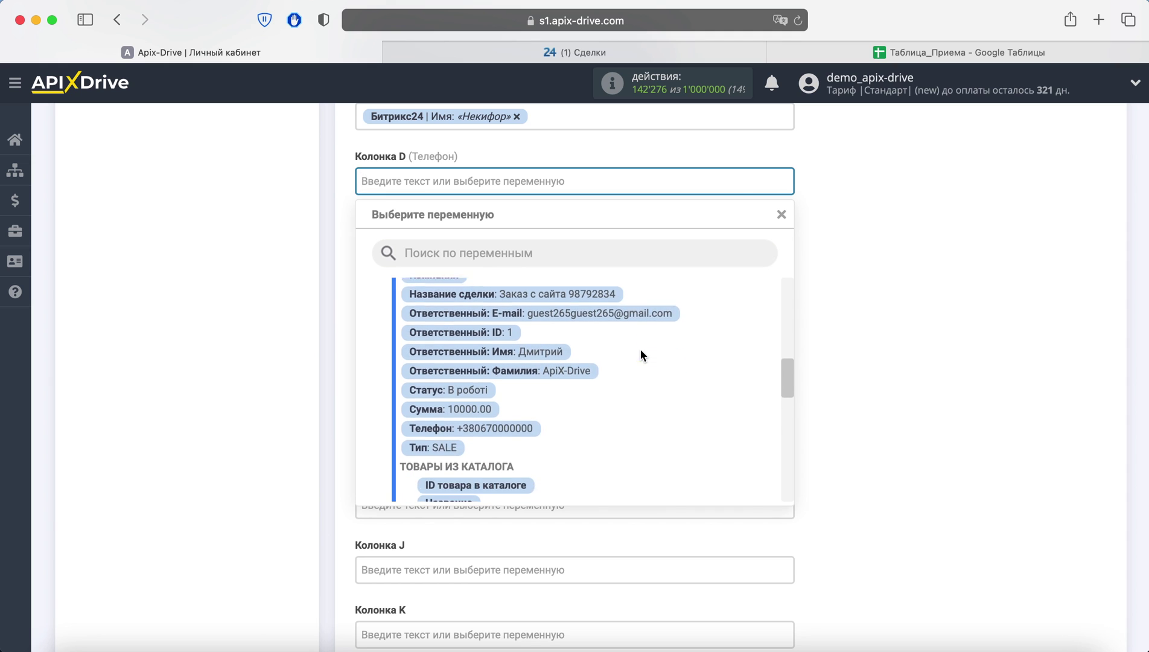
left_click(525, 425)
Step: Map the deal's E-mail into Колонка E and Сумма into Колонка F
left_click(495, 244)
scroll(555, 338, "down", 2)
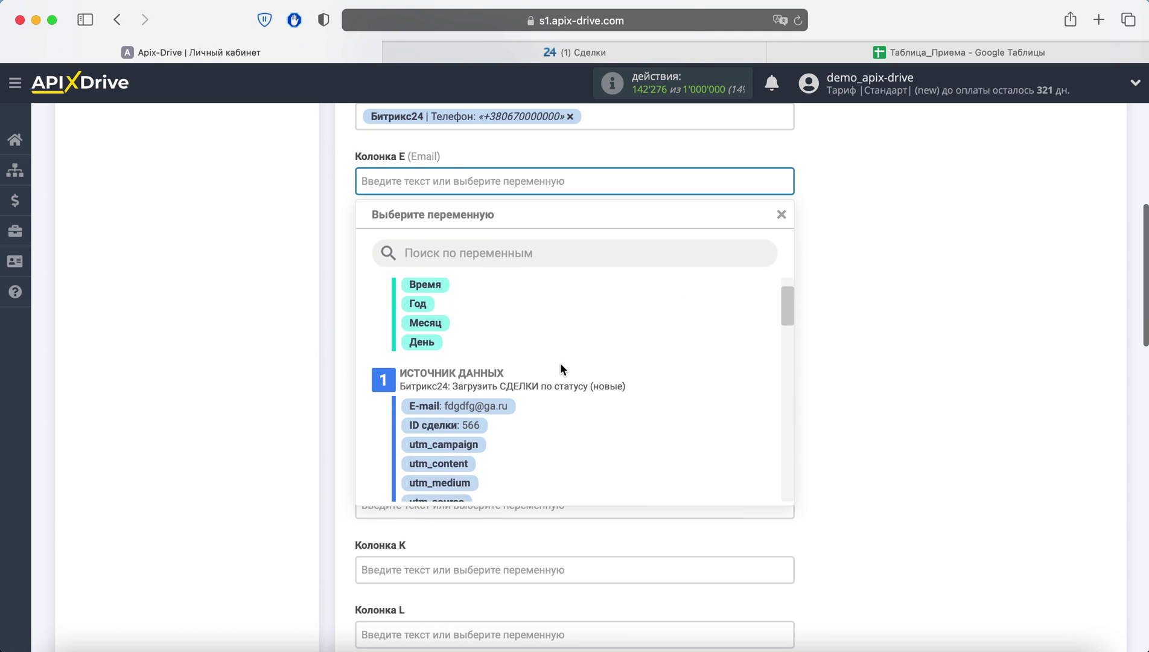
left_click(503, 391)
left_click(500, 258)
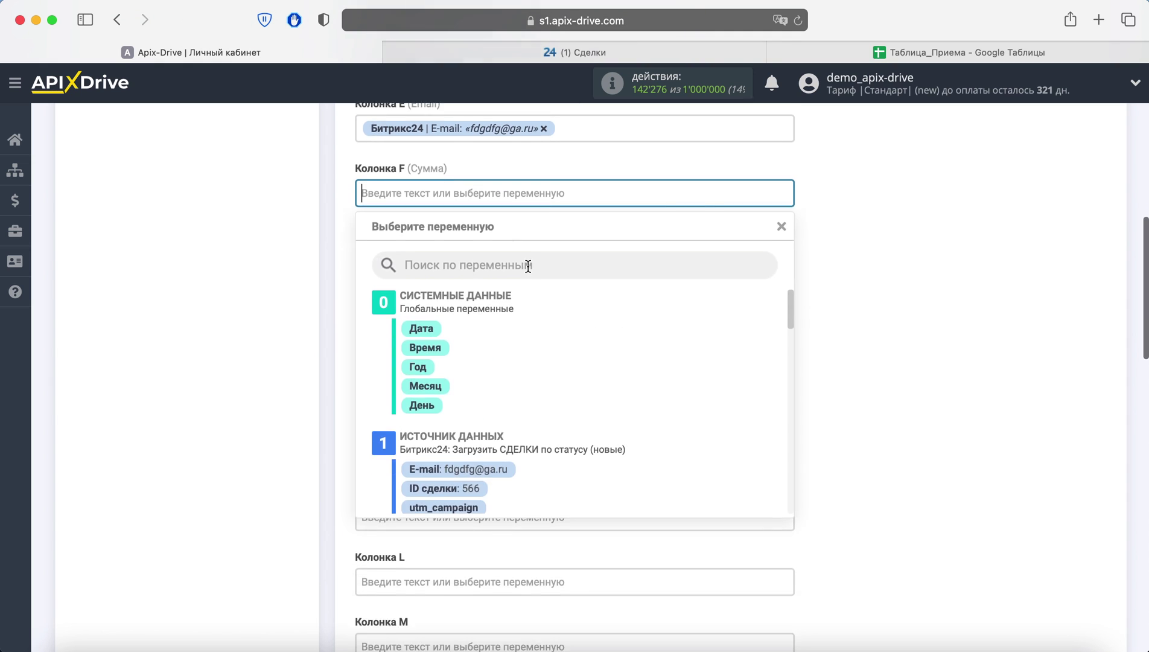
scroll(639, 358, "down", 2)
scroll(643, 356, "down", 3)
scroll(640, 355, "down", 2)
scroll(641, 354, "down", 3)
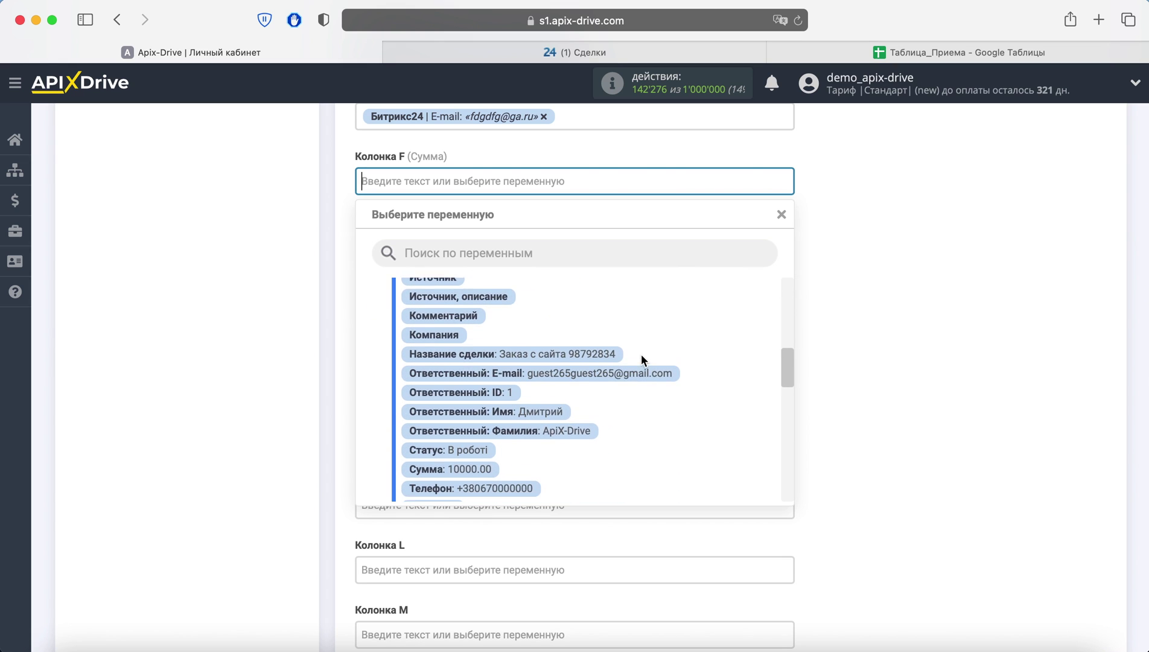
scroll(641, 354, "down", 1)
scroll(641, 353, "down", 1)
left_click(467, 408)
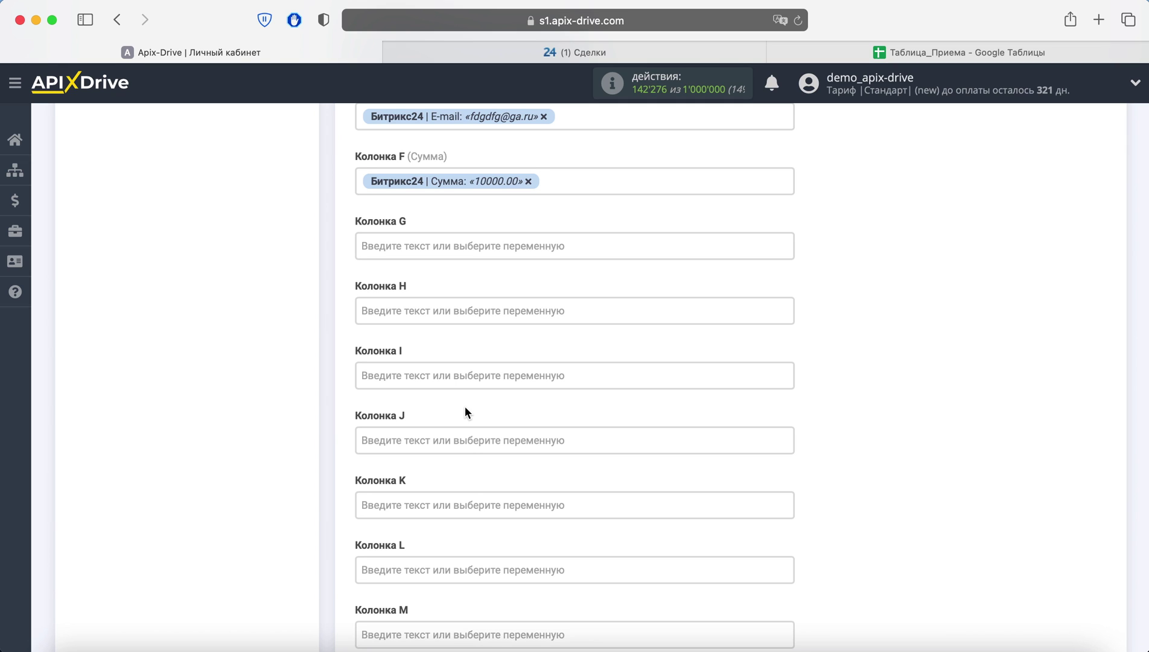
Step: Enter the fixed text 'Сделка из Битрикс24' into Колонка G
left_click(394, 253)
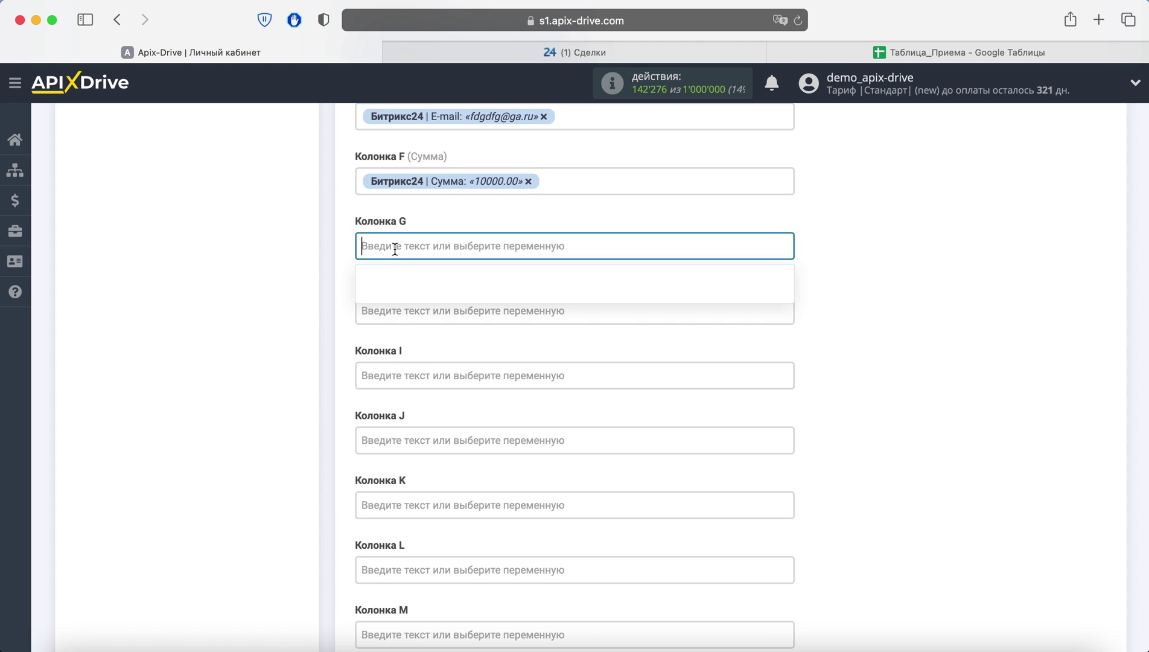
type("Сделка")
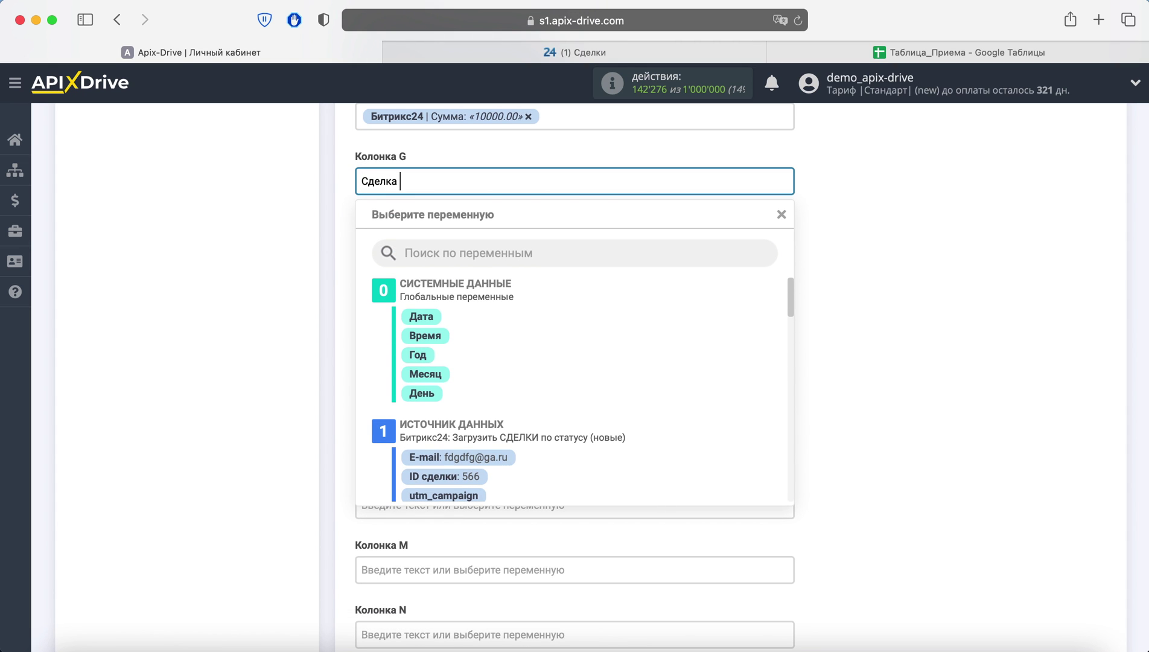
type(" из Бит")
type("рикс24")
left_click(852, 197)
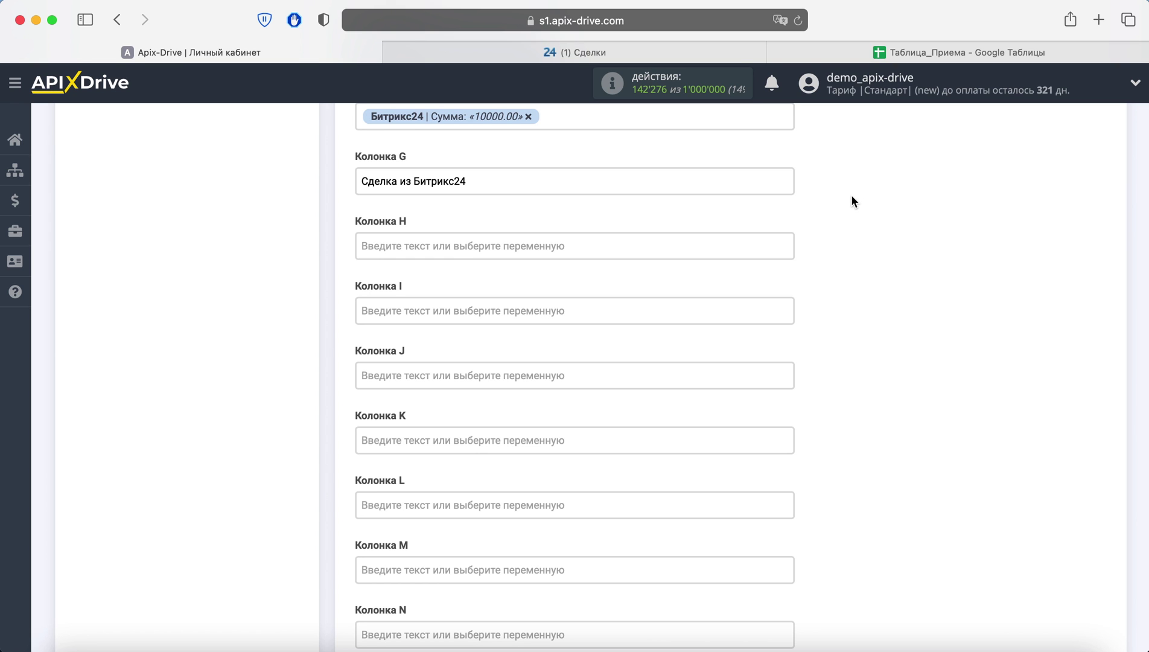
Step: Save the column mapping and continue to the test preview with Продолжить
scroll(851, 194, "down", 4)
scroll(851, 194, "down", 6)
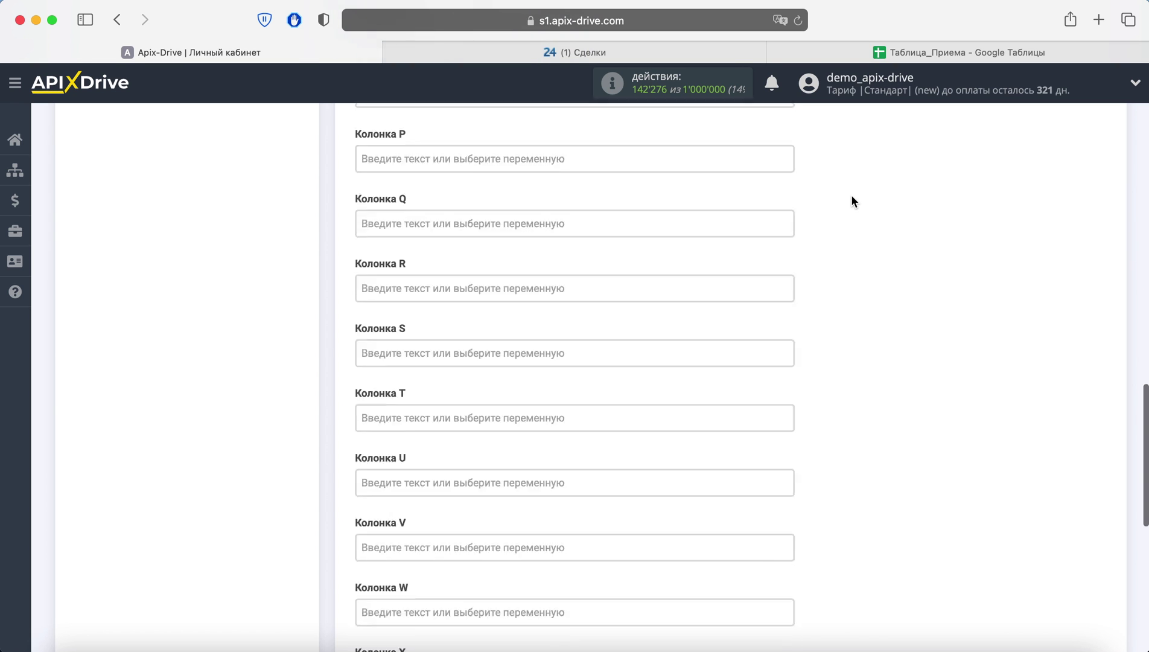
scroll(851, 194, "down", 8)
left_click(453, 333)
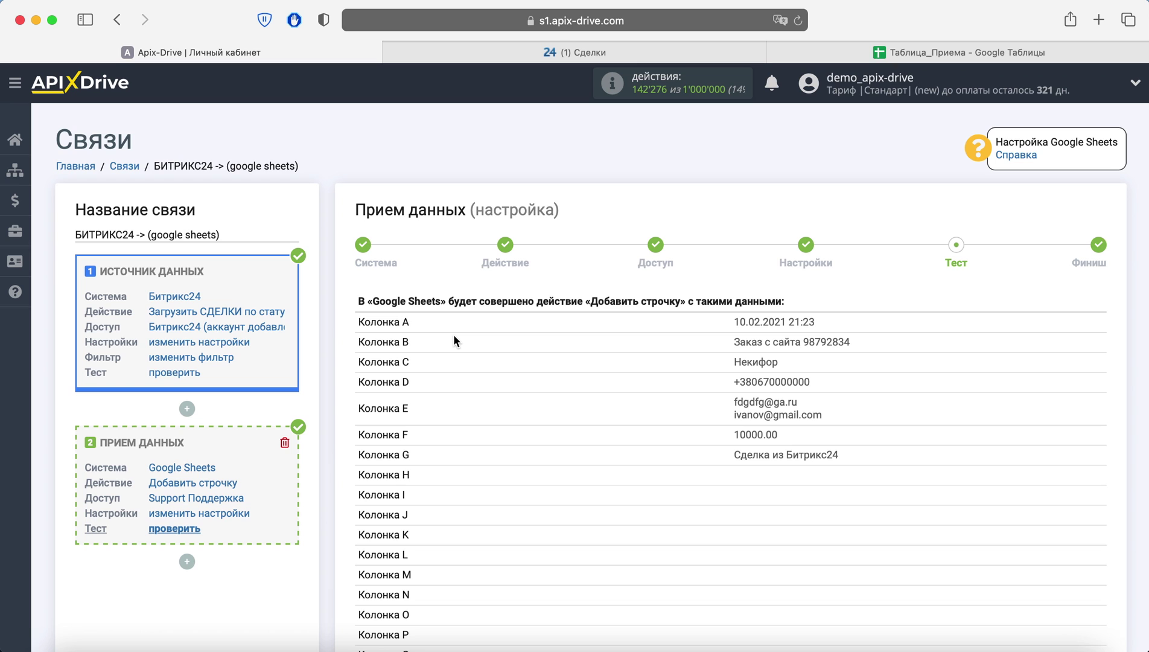
Step: Send the test row to Google Sheets and check it in the spreadsheet
scroll(454, 337, "down", 10)
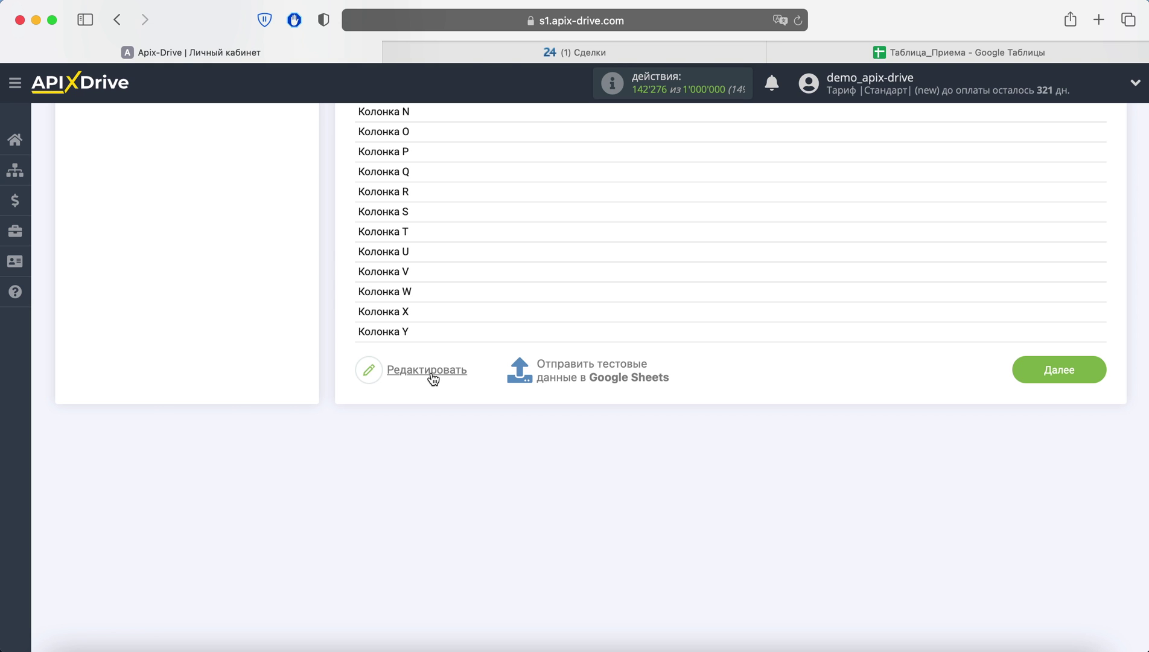
left_click(568, 373)
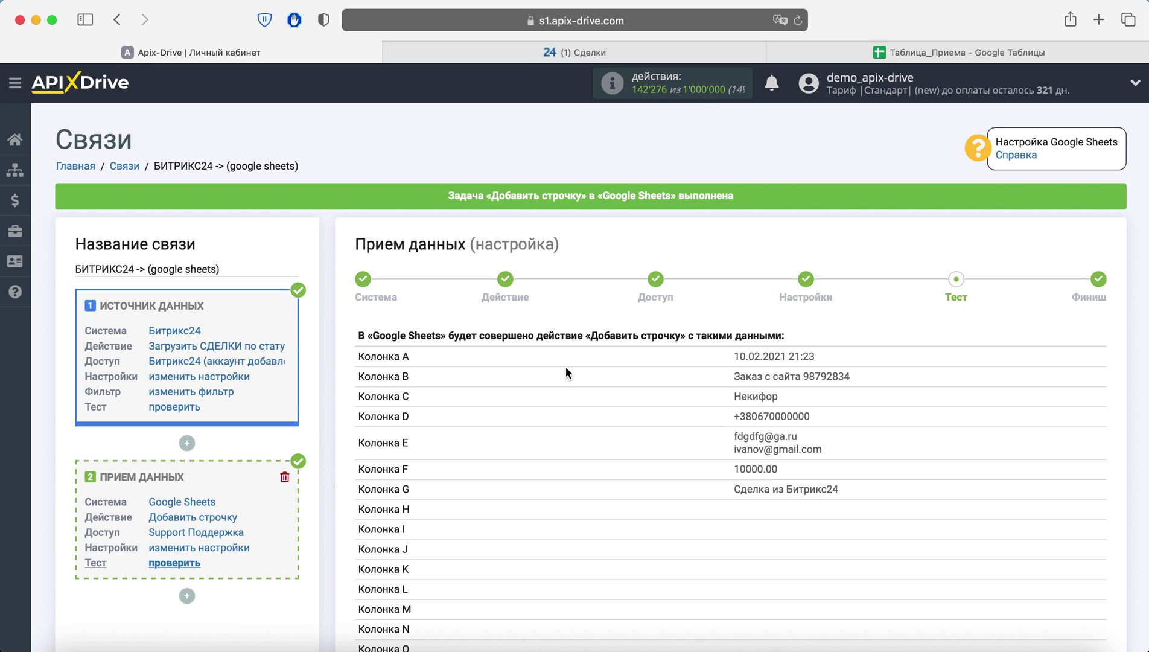
left_click(881, 54)
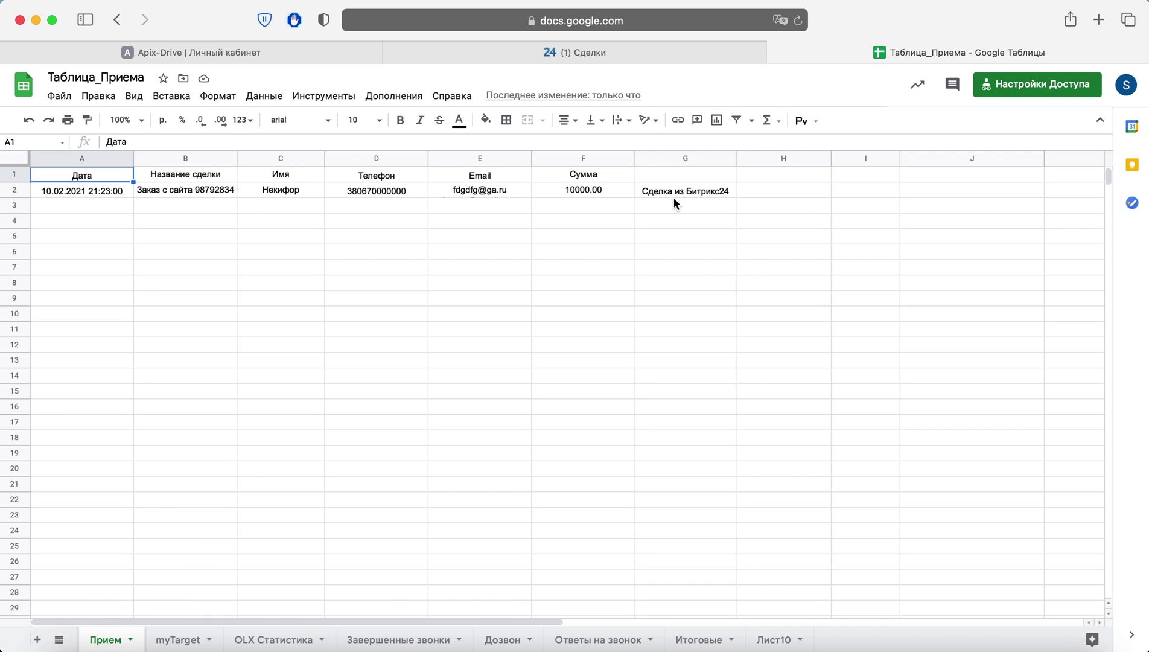
Step: Back in ApiX-Drive, complete the setup with Далее and enable auto-update (Включить обновление)
left_click(203, 51)
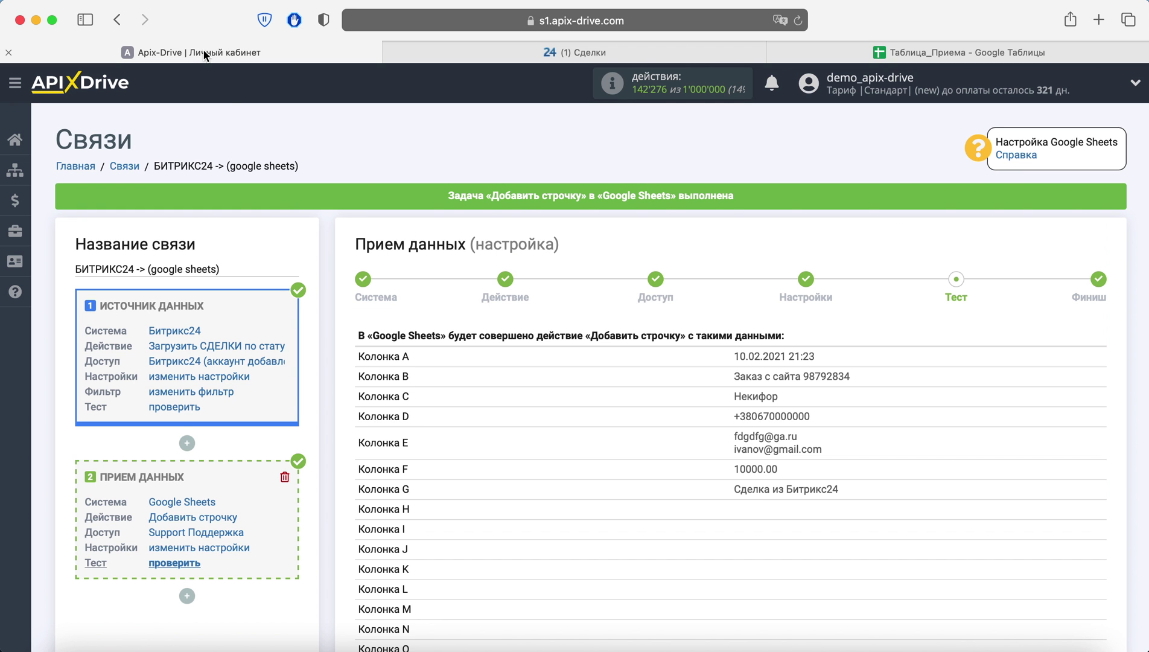
scroll(879, 307, "down", 5)
scroll(880, 298, "down", 3)
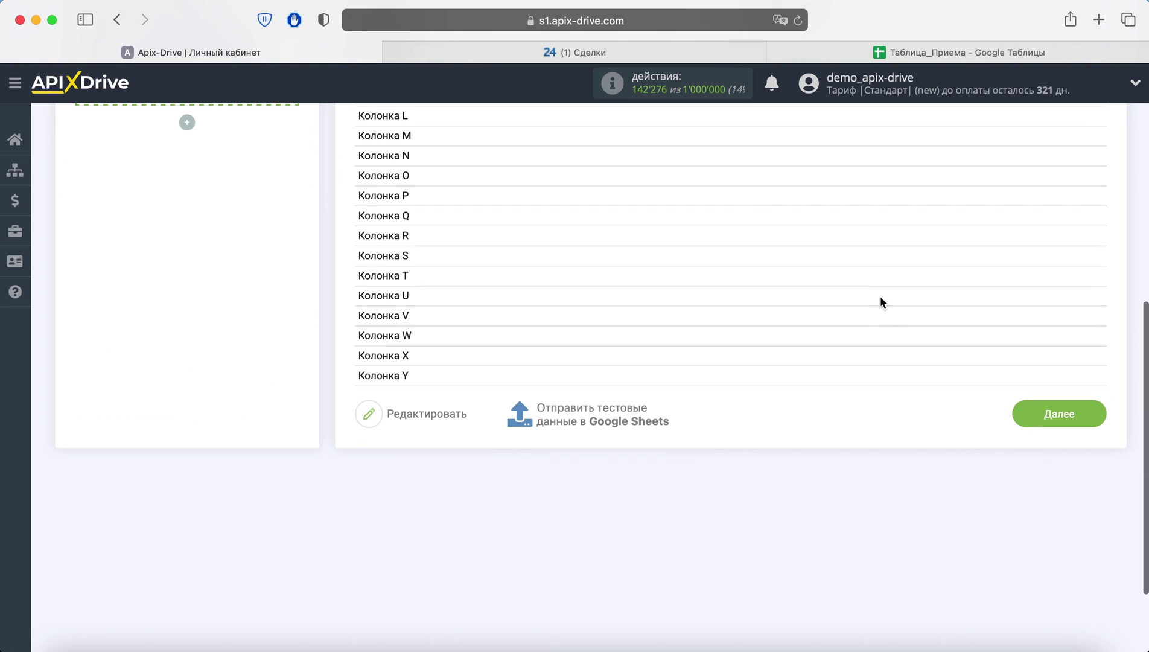
left_click(1047, 416)
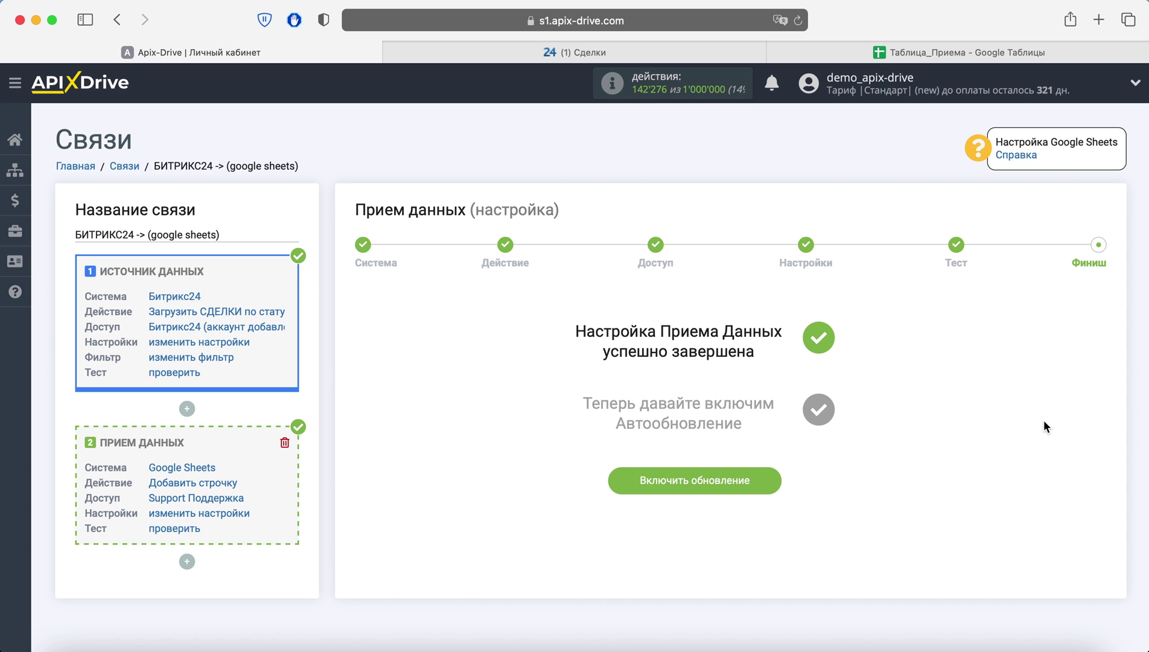
left_click(738, 479)
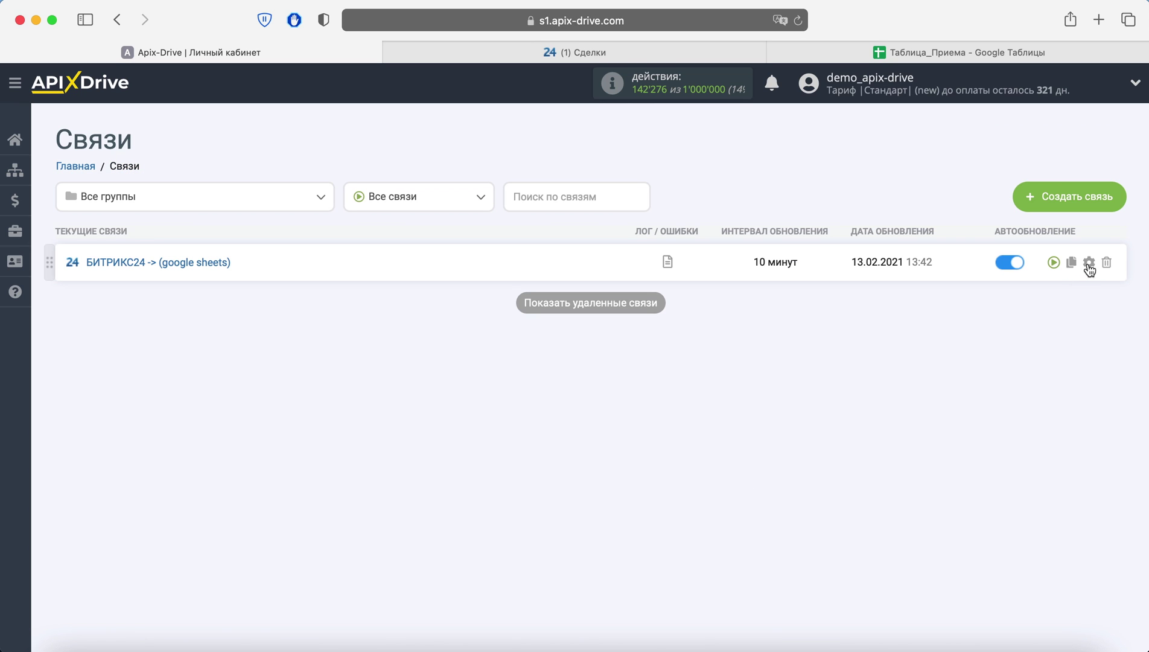
Step: Change the connection's Интервал обновления from 10 to 5 минут and save
left_click(1089, 262)
left_click(531, 369)
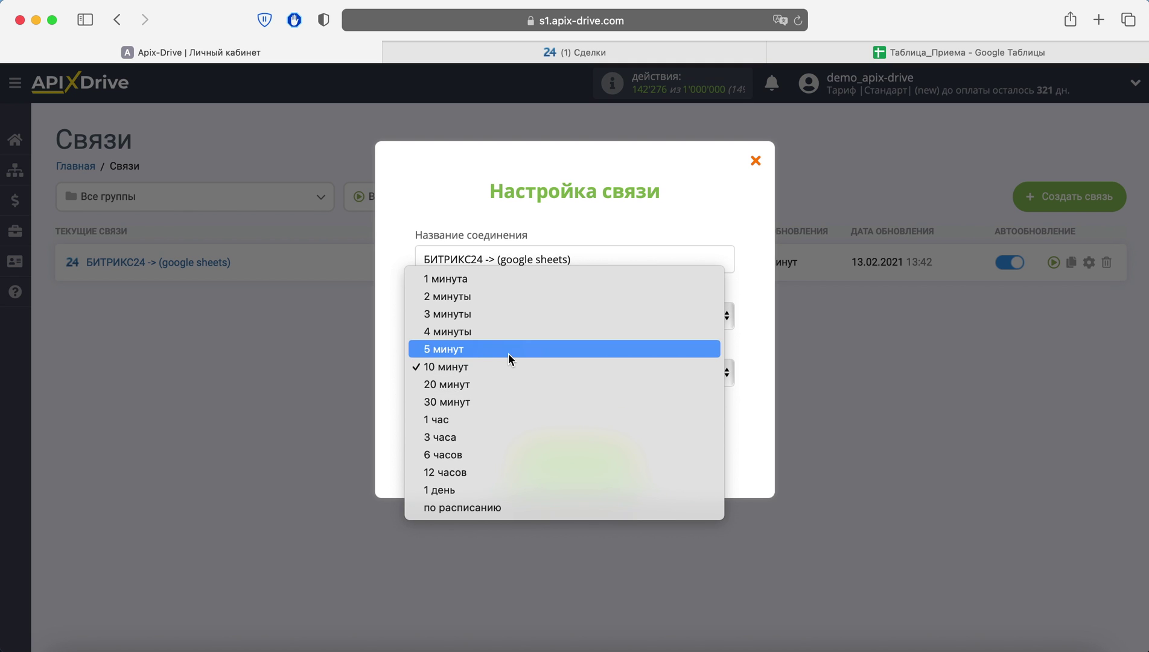
left_click(507, 351)
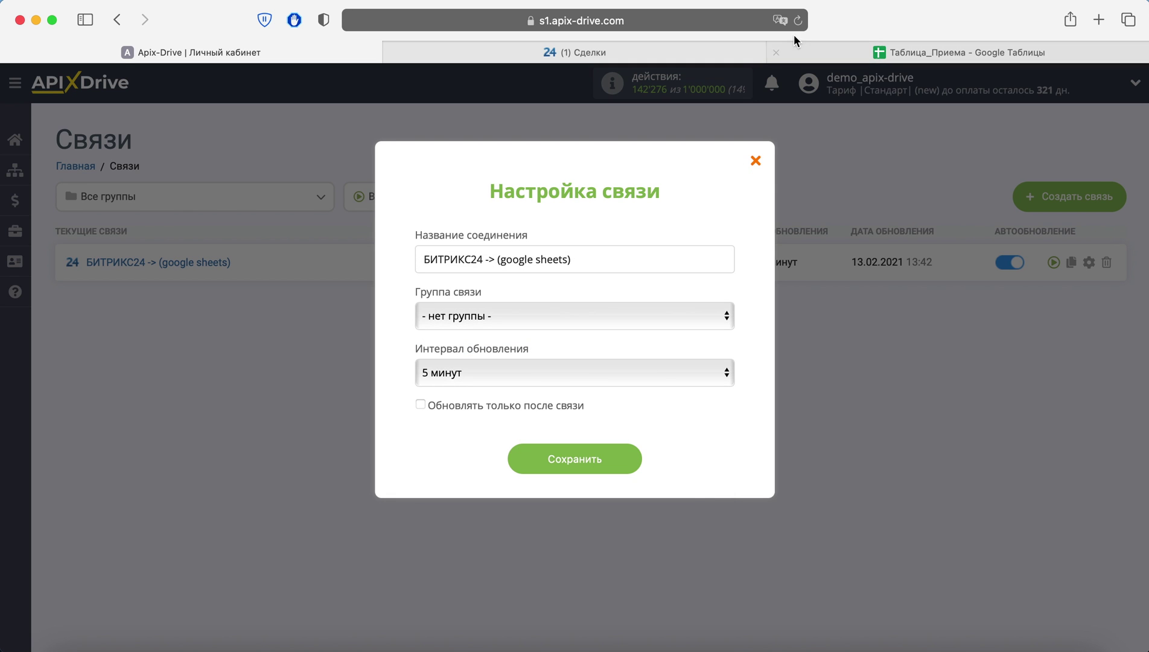
left_click(797, 21)
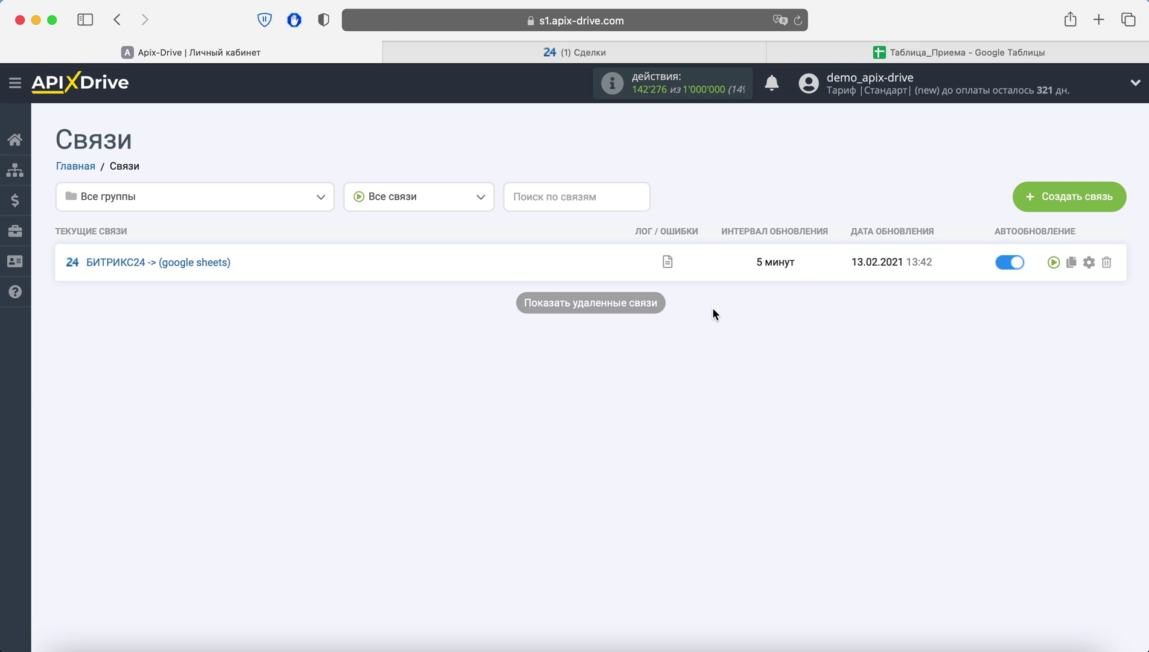